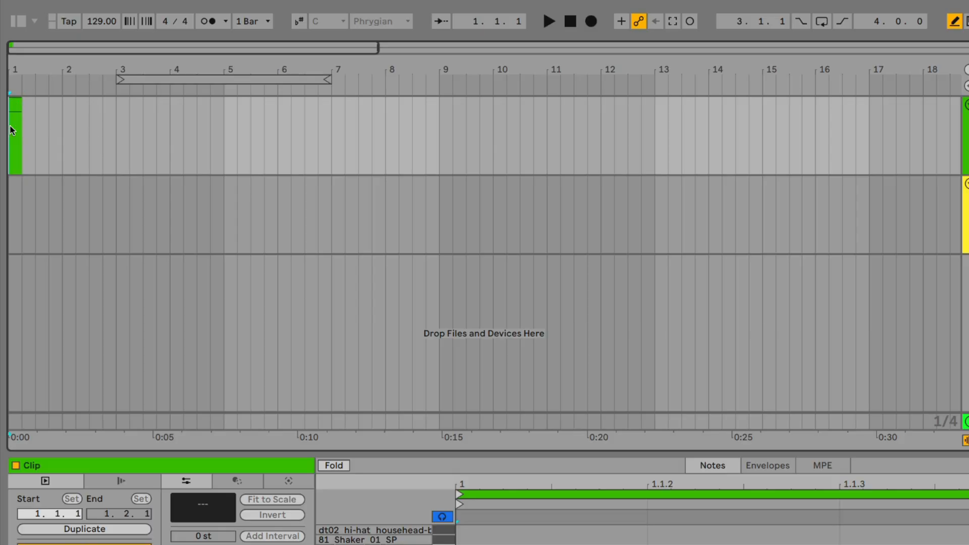
Replace the one-beat clip at the start of the Drum Rack track with a new empty one-bar MIDI clip.
click(14, 125)
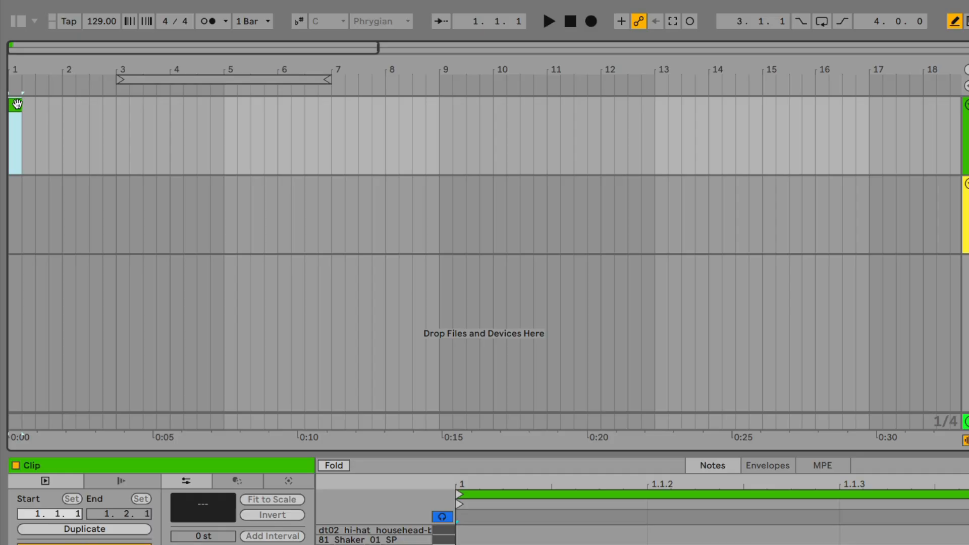
key(Delete)
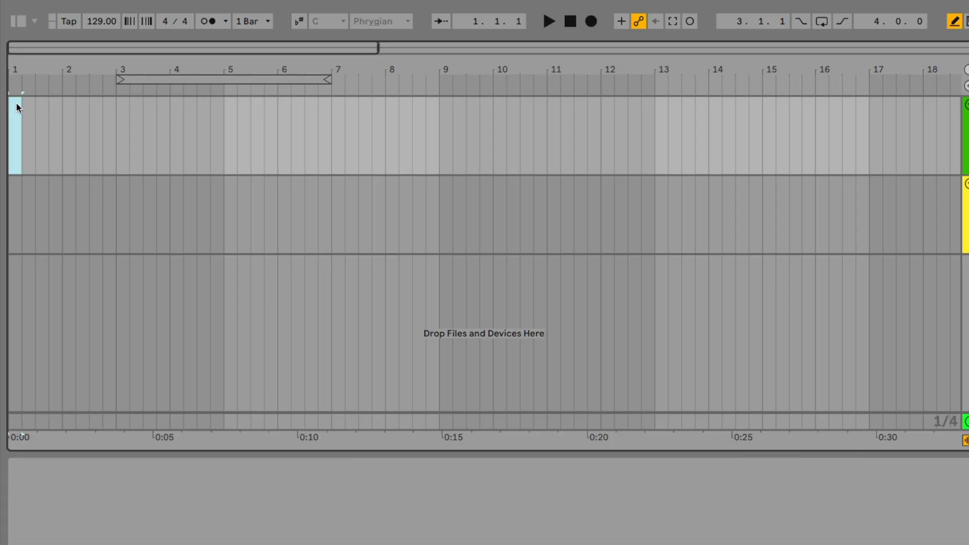
drag(35, 70, 35, 28)
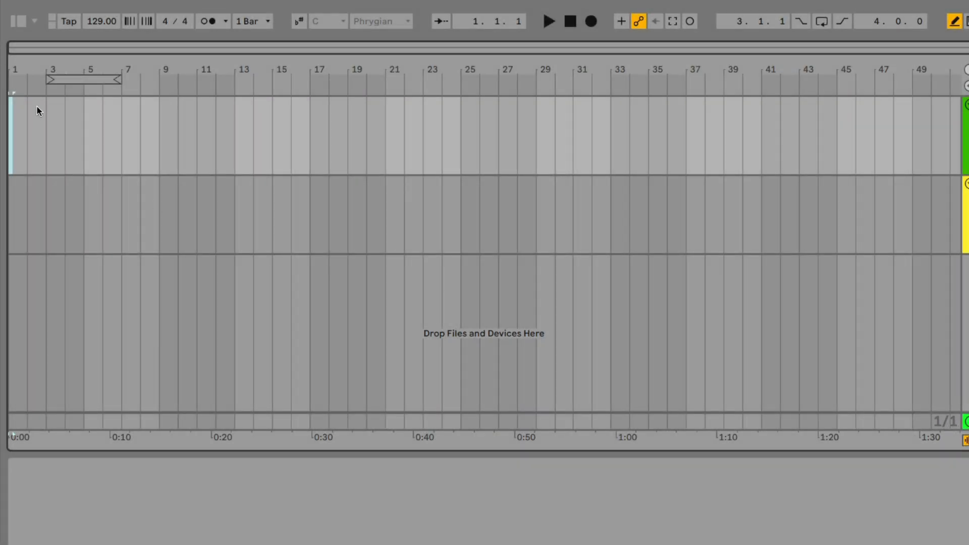
click(18, 106)
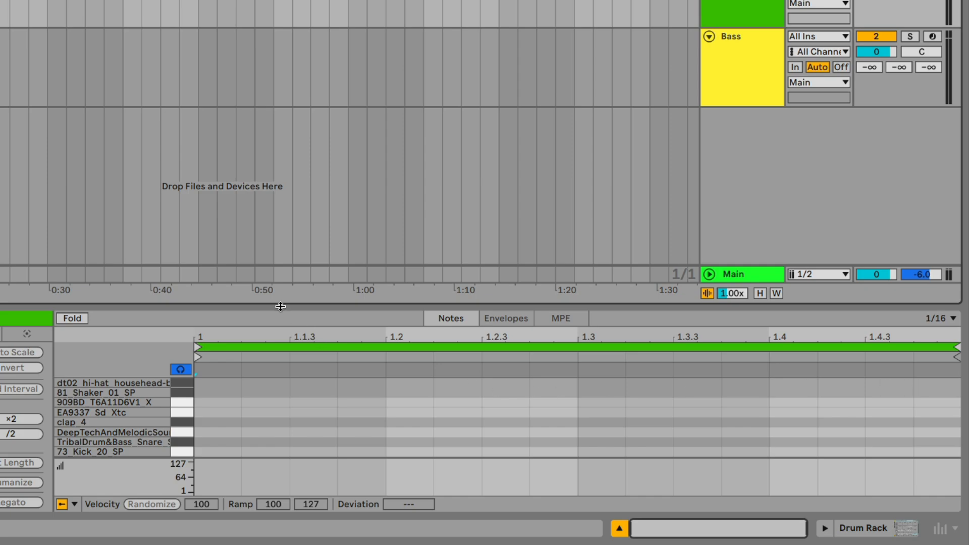
Try the MIDI note editor at full size and enlarge it so all drum rack rows fit.
drag(279, 305, 269, 191)
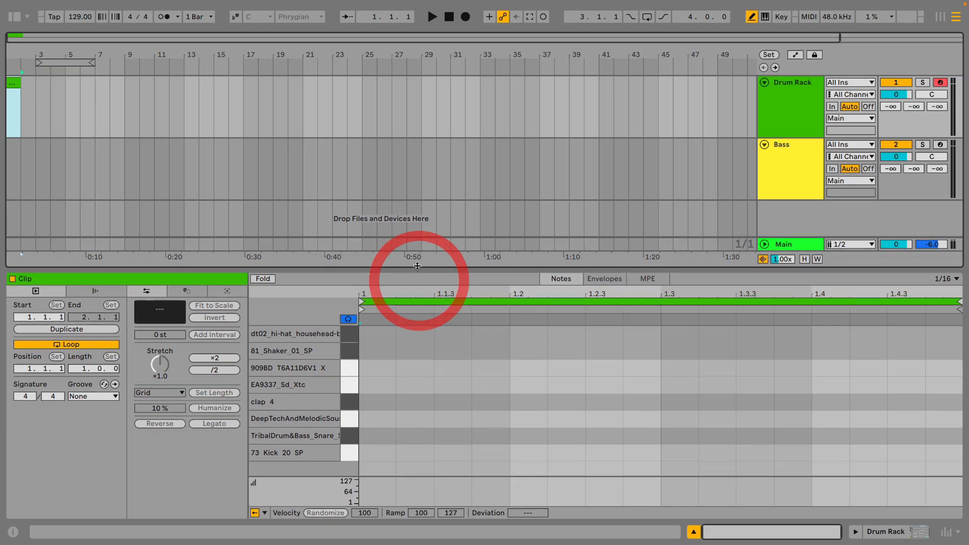
drag(417, 266, 422, 325)
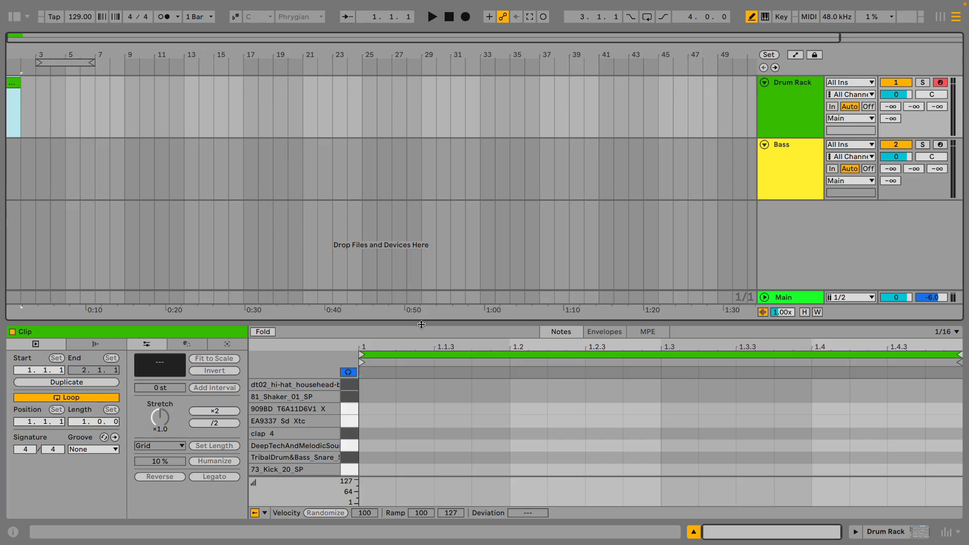
key(alt+super+e)
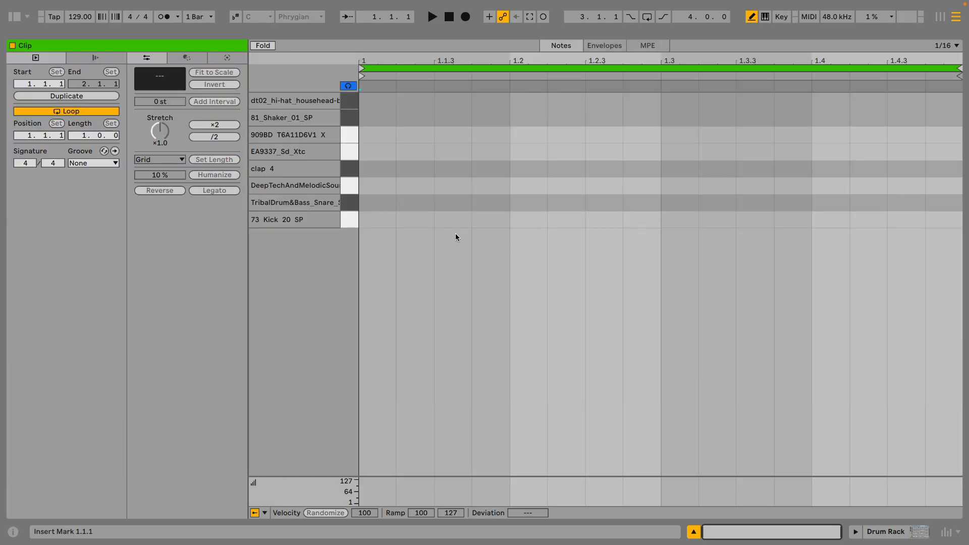
key(alt+super+e)
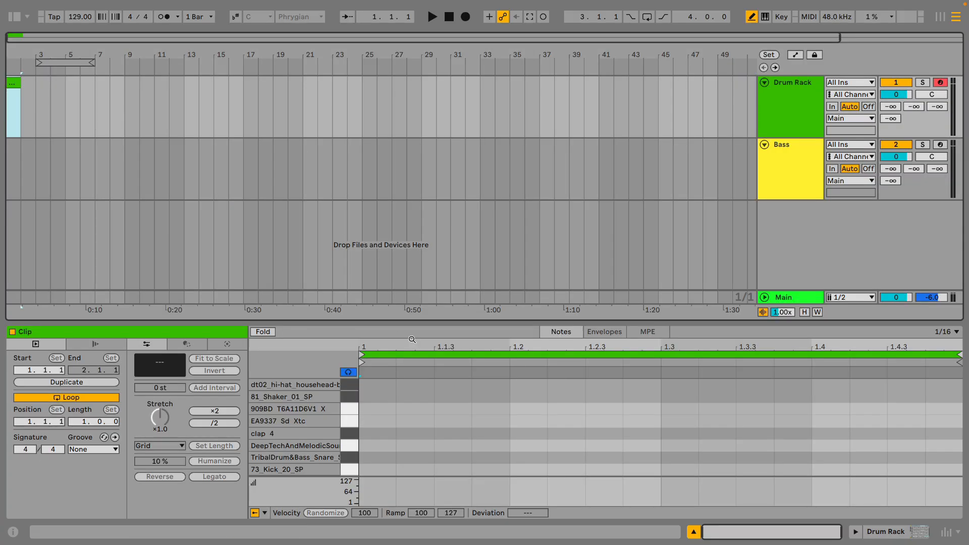
drag(409, 322, 410, 252)
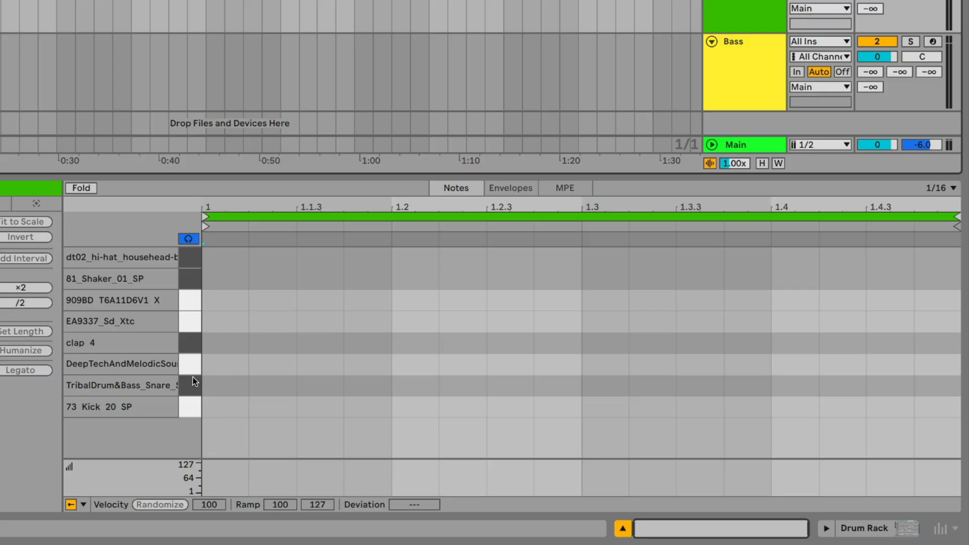
Audition the drum rack samples row by row with note preview on, from the dt02 hi-hat down to 73_Kick_20_SP.
click(189, 239)
click(191, 239)
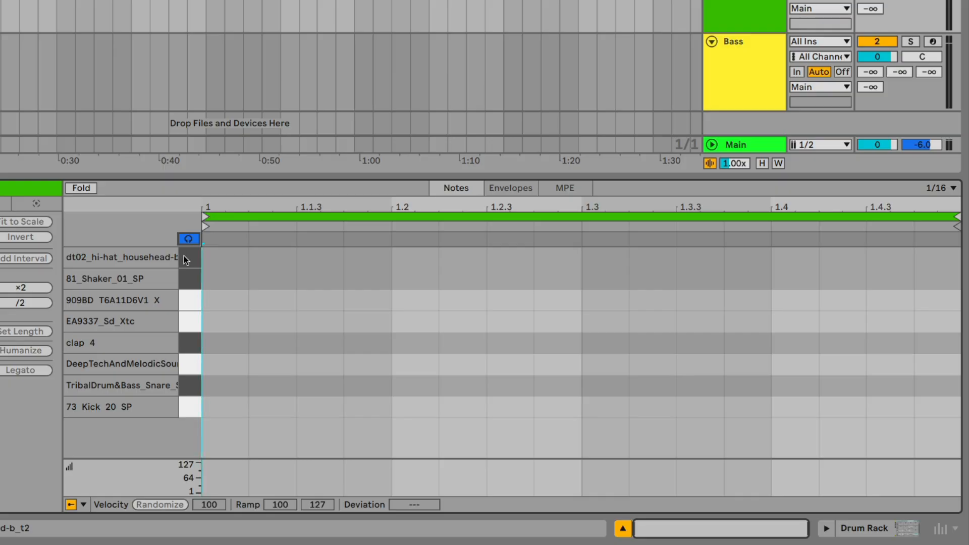
click(188, 257)
click(190, 281)
click(190, 303)
click(191, 323)
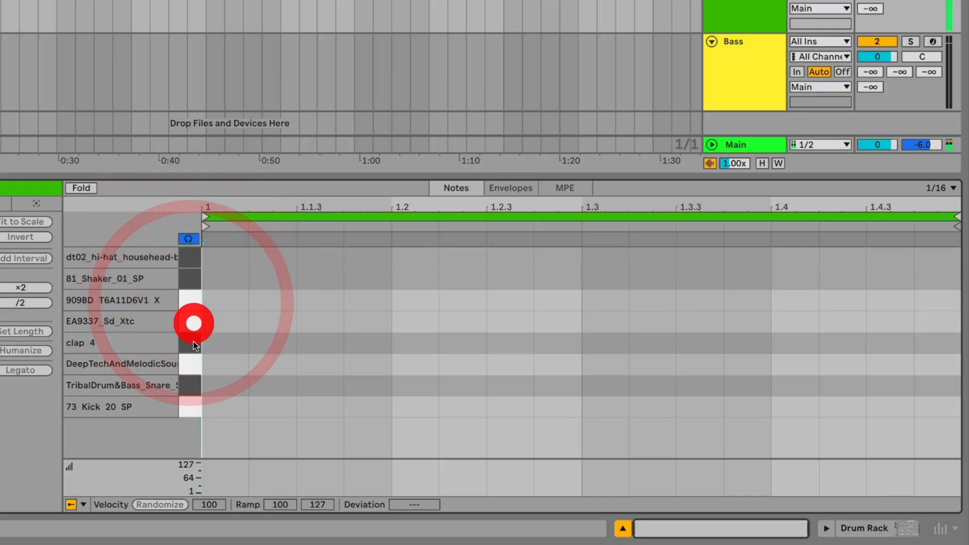
click(192, 342)
click(193, 364)
click(189, 398)
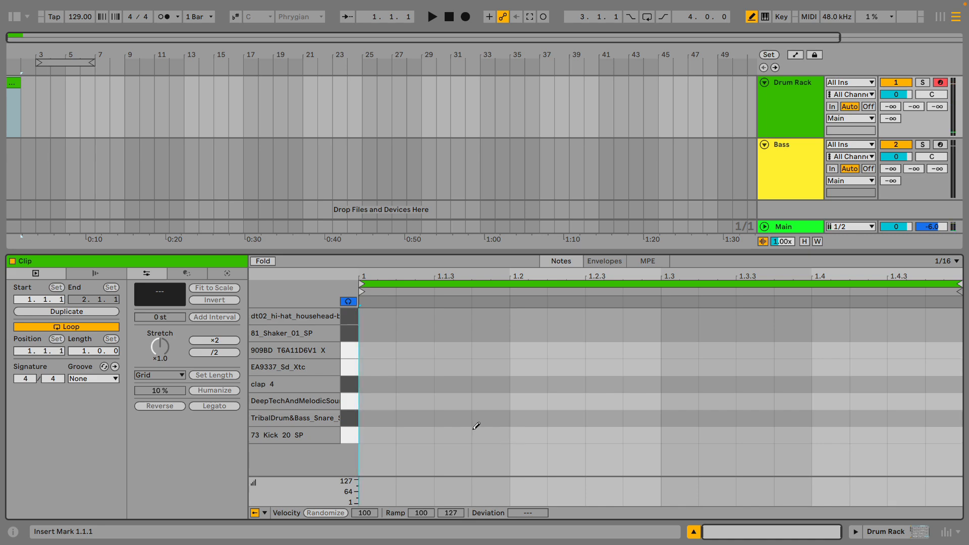
In Draw Mode, add 1/16 notes over the first three beats on the 73_Kick_20_SP, TribalDrum&Bass_Snare and clap_4 rows.
key(b)
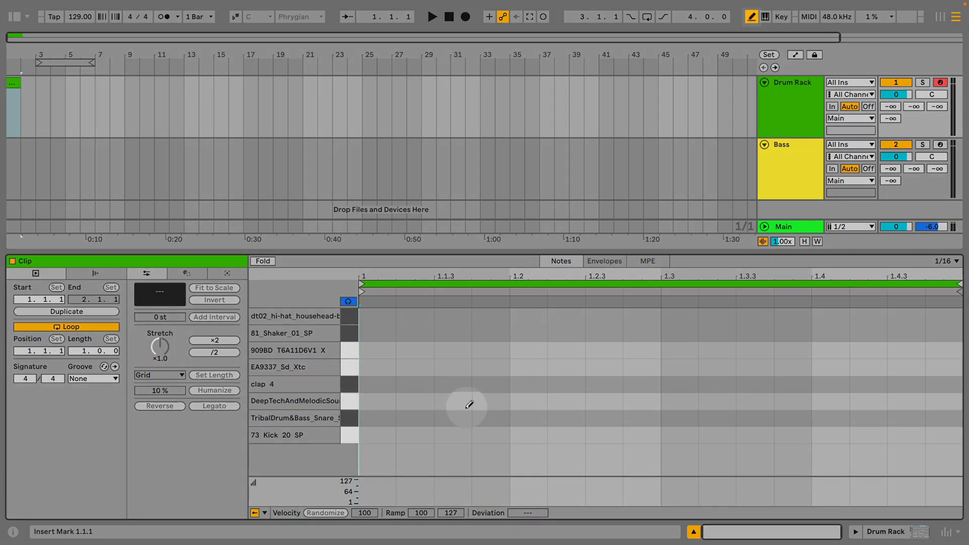
key(b)
key(b)
key(b)
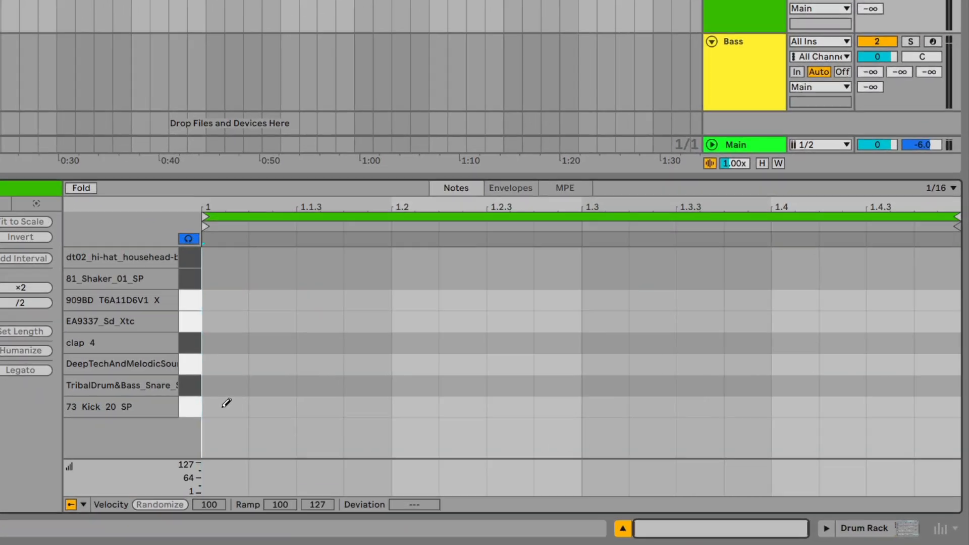
click(225, 406)
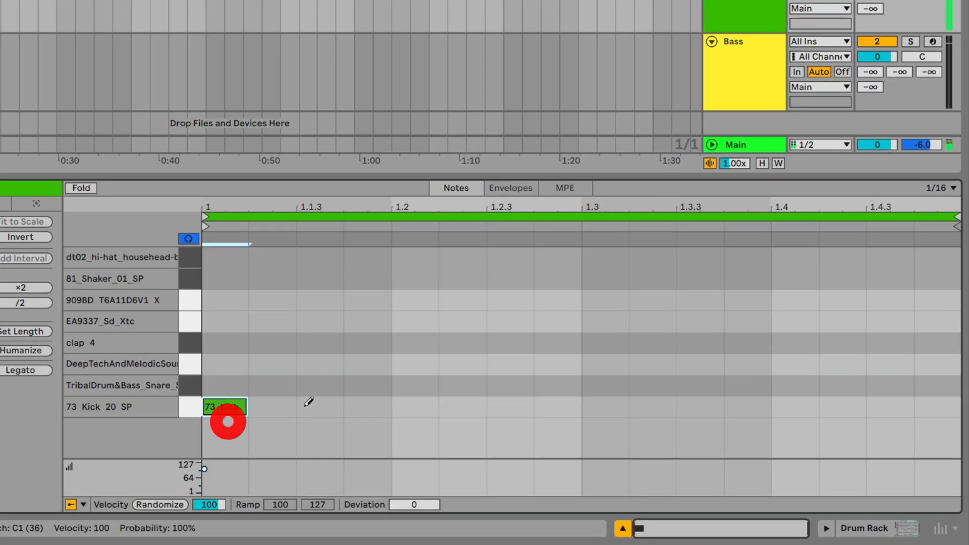
click(322, 385)
click(376, 342)
click(515, 404)
click(536, 344)
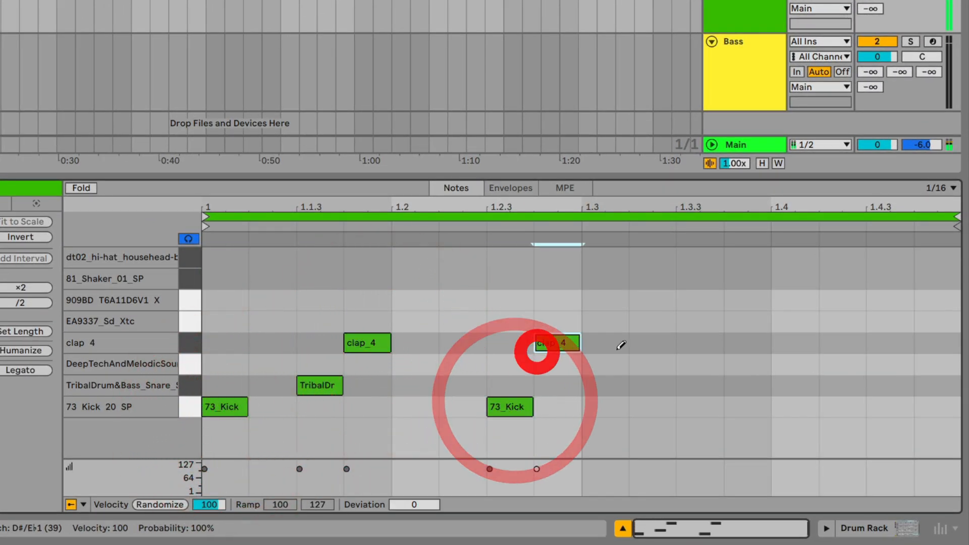
click(653, 344)
click(697, 385)
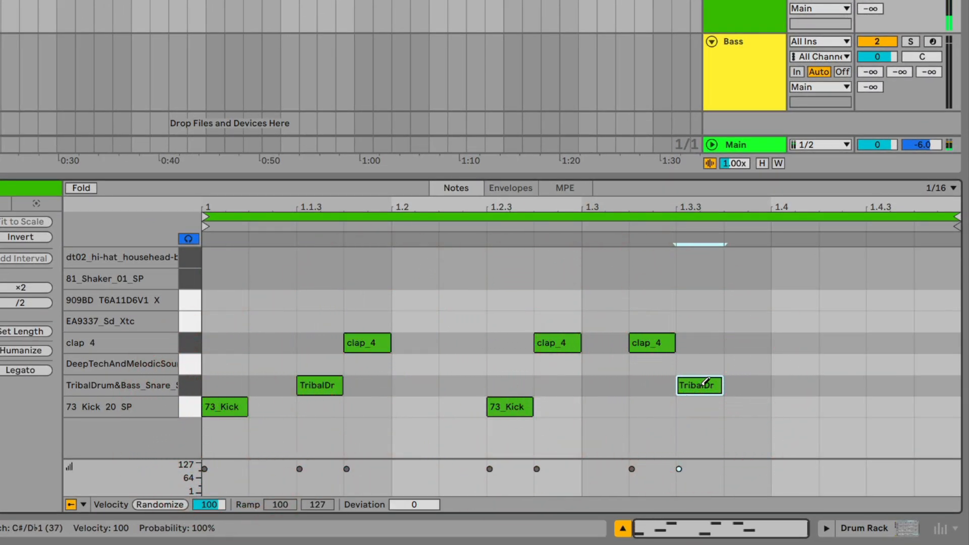
Erase all the drawn kick, snare and clap notes and turn off Draw Mode.
click(704, 384)
click(631, 344)
click(553, 346)
click(505, 404)
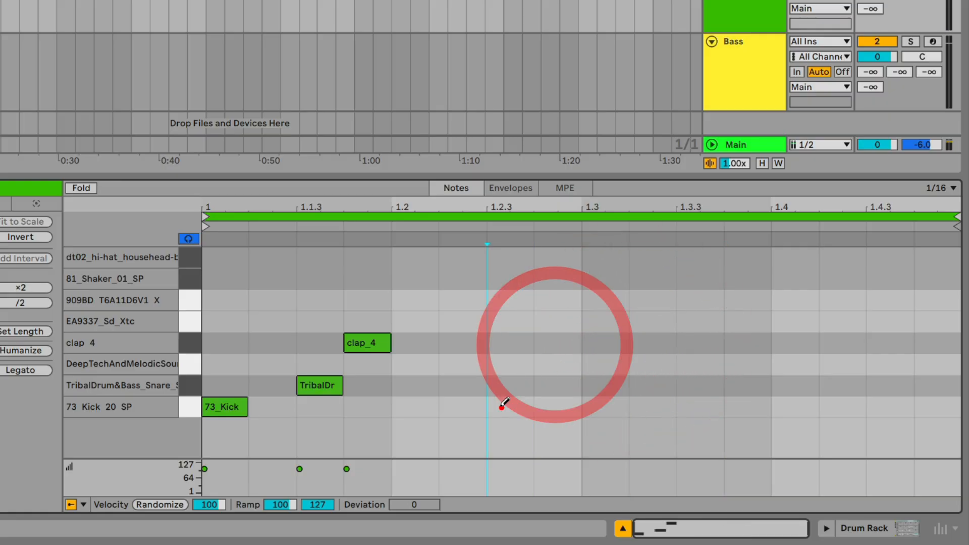
click(371, 341)
click(304, 385)
click(234, 402)
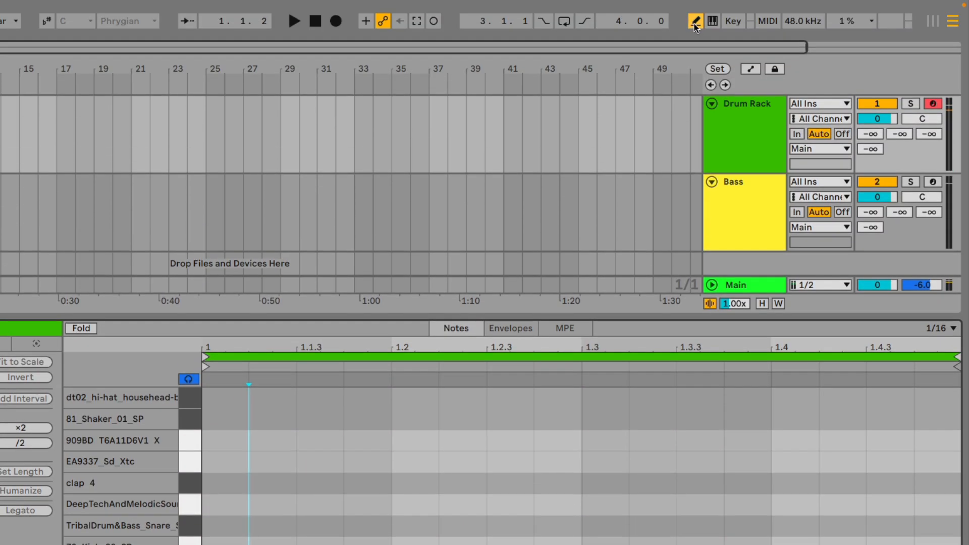
click(695, 25)
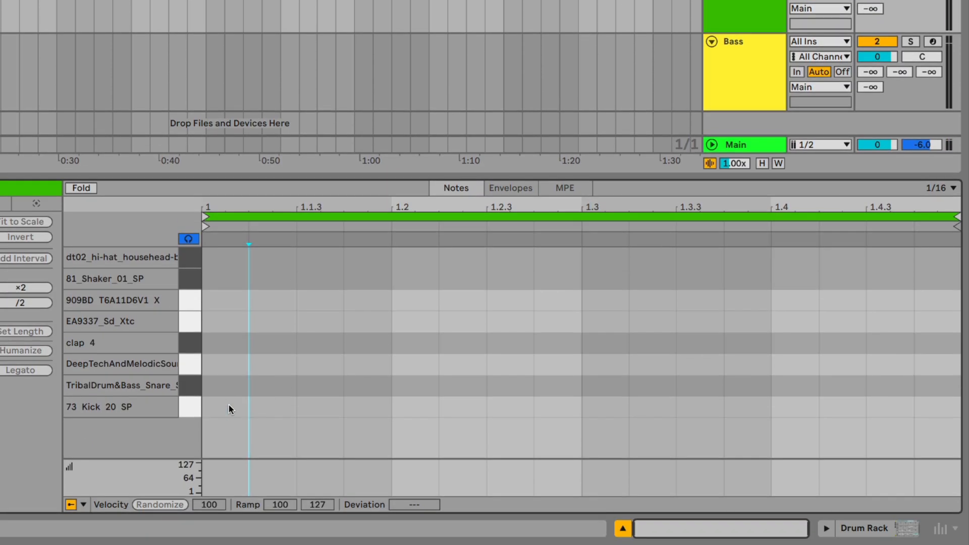
Without Draw Mode, add kick notes at 1.1.1 and 1.1.4 and TribalDrum snare notes at 1.1.3 and 1.2.
click(229, 407)
click(321, 386)
click(365, 407)
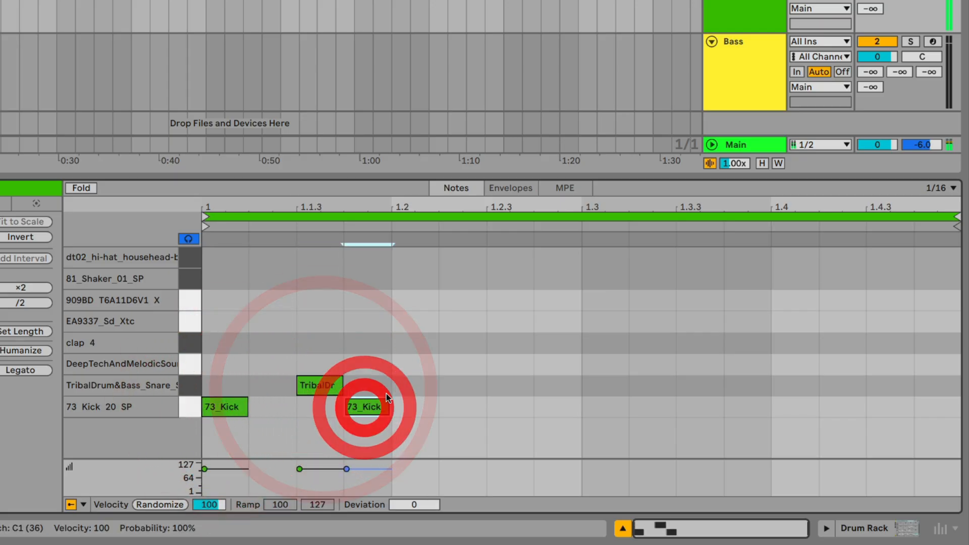
click(404, 385)
Delete the placed kick and snare notes one by one and remove the emptied one-bar clip from the Drum Rack track.
click(377, 402)
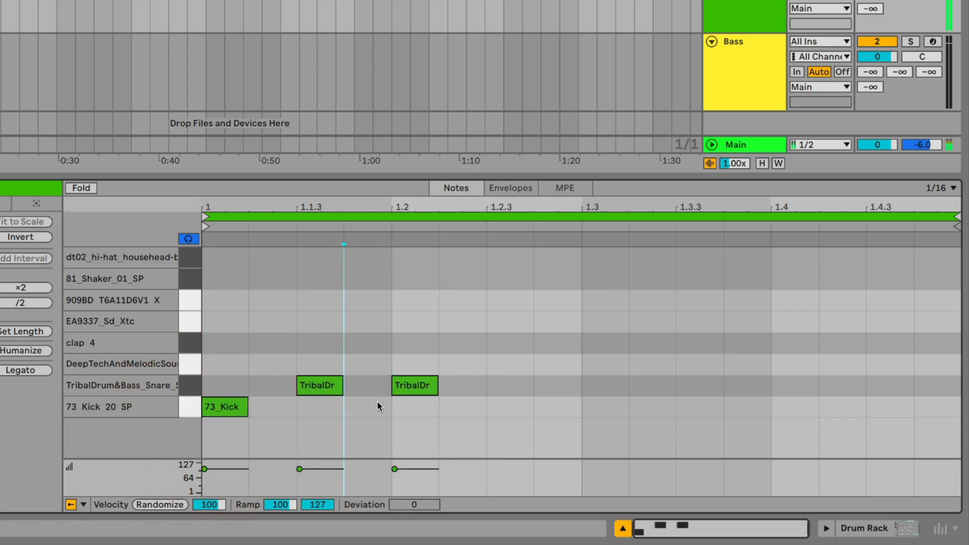
click(318, 387)
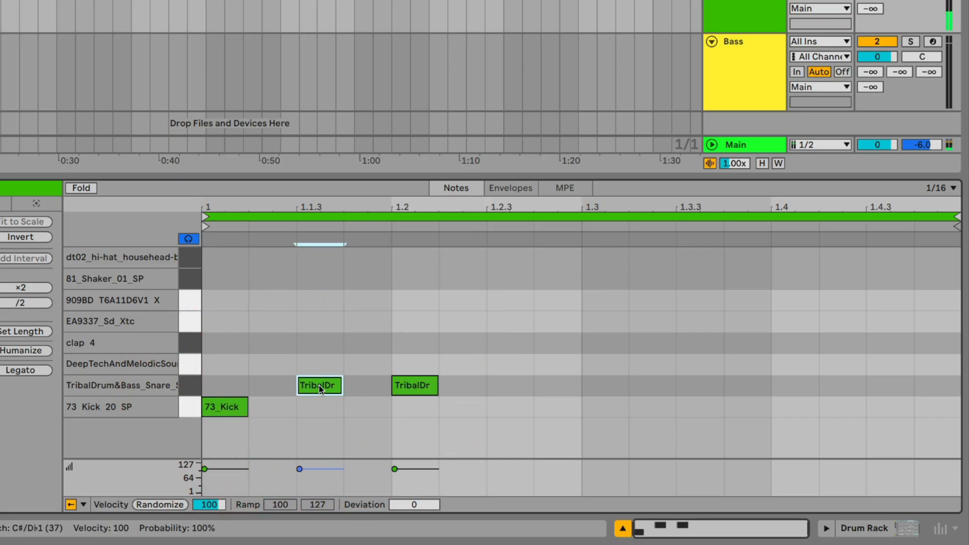
click(319, 386)
click(402, 385)
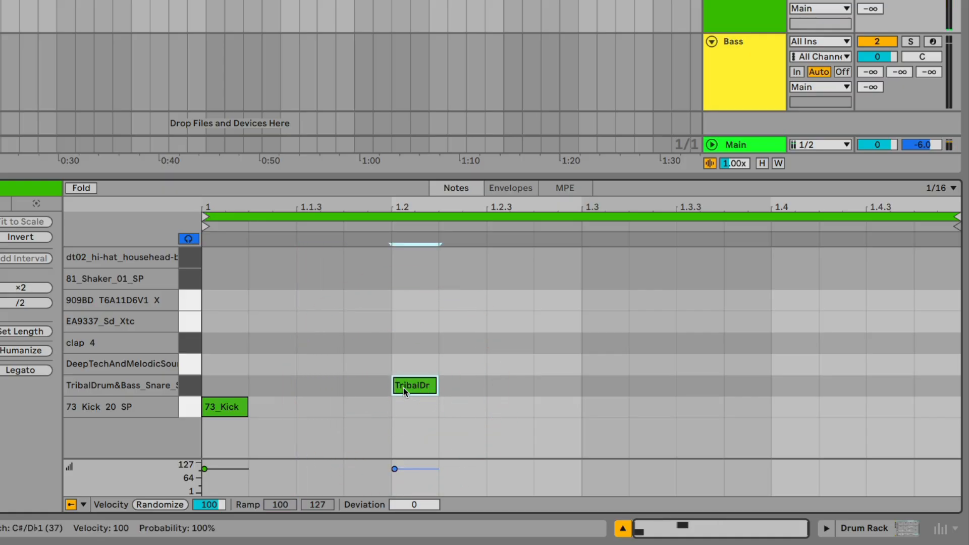
key(0)
click(404, 391)
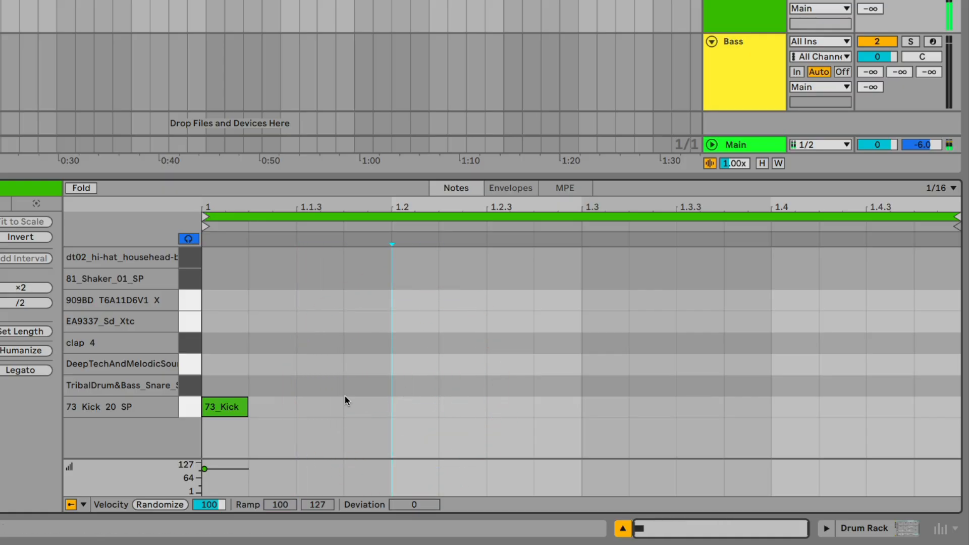
click(244, 409)
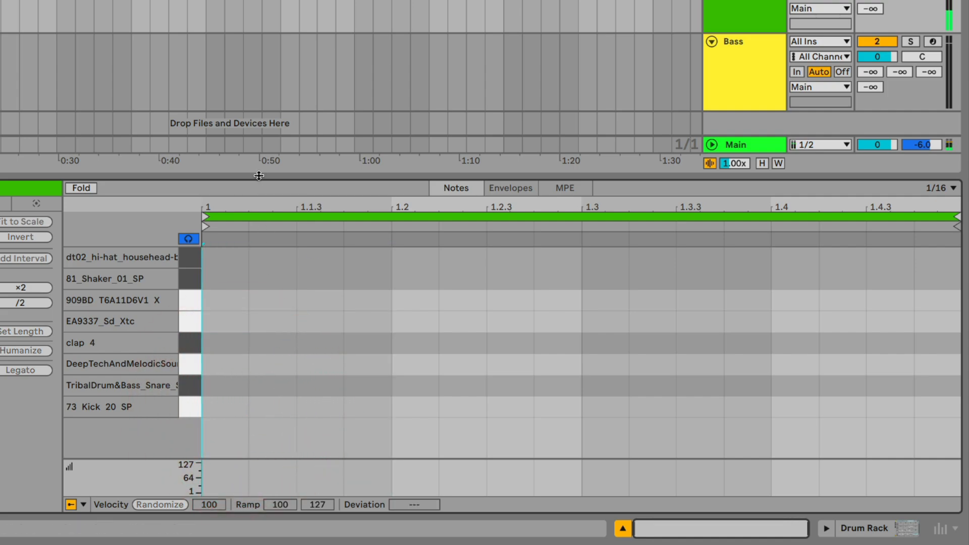
drag(260, 186, 261, 270)
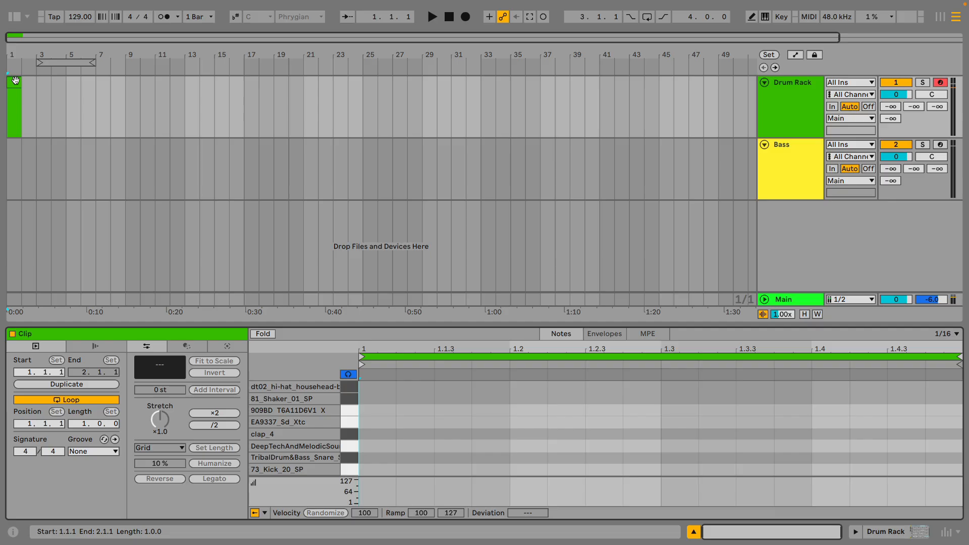
key(Delete)
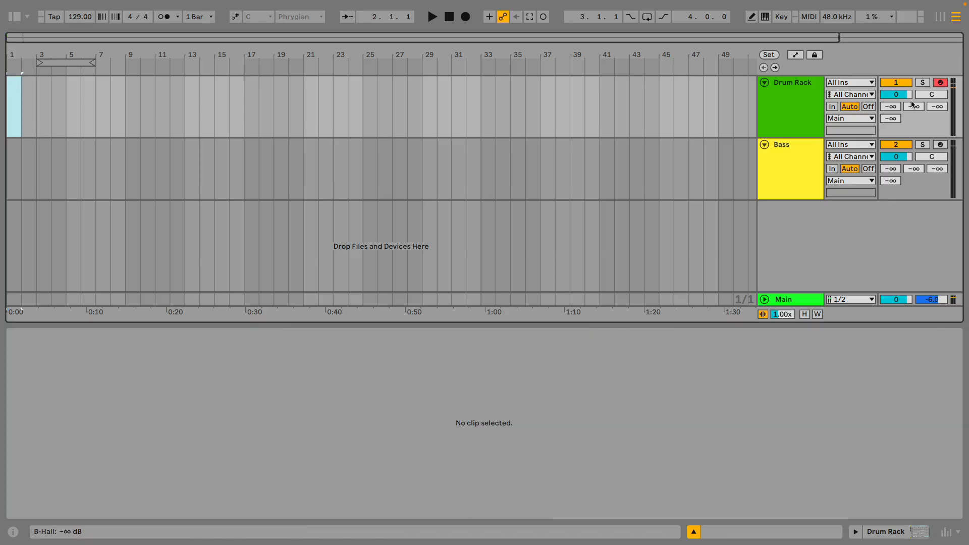
Record a live drum performance on the armed Drum Rack track from bar 1 with the metronome on, stopping in bar 7.
click(941, 84)
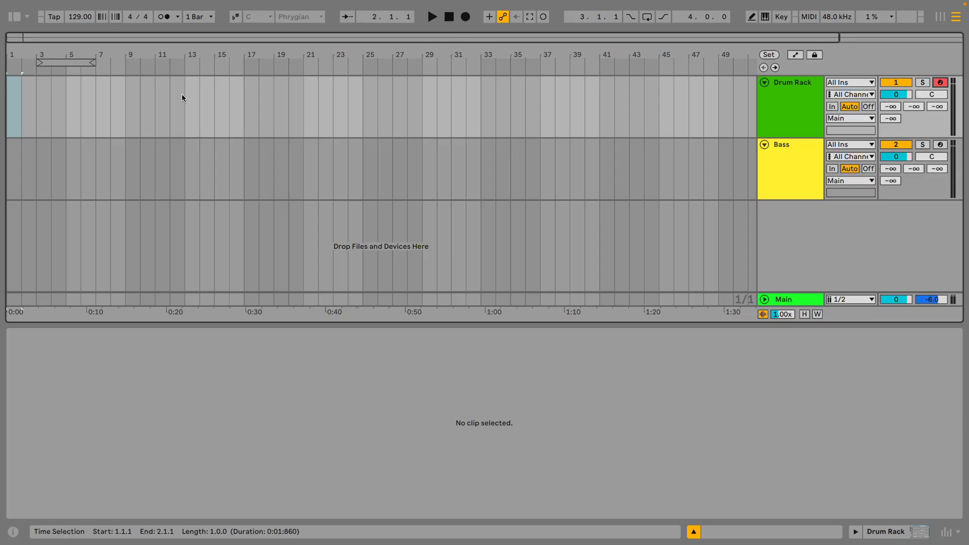
drag(13, 115, 150, 116)
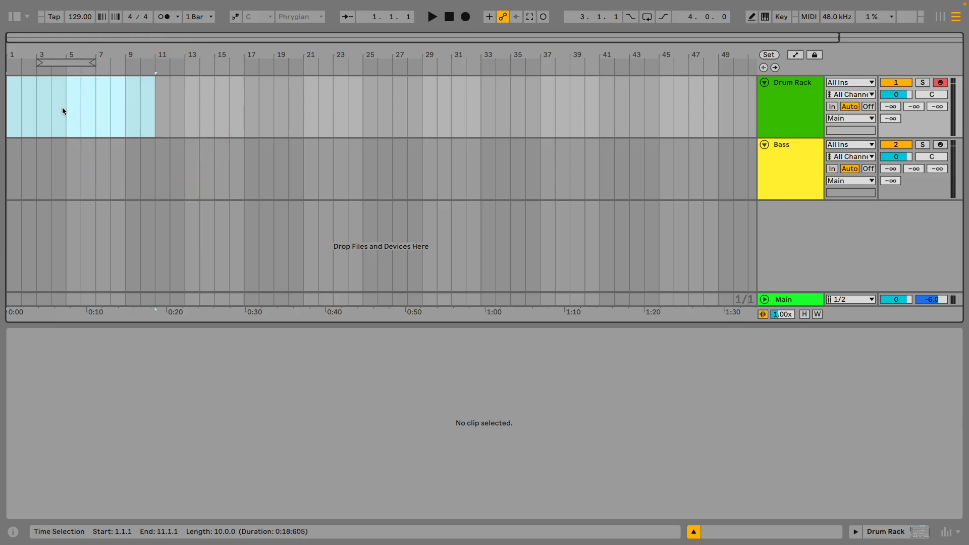
click(12, 113)
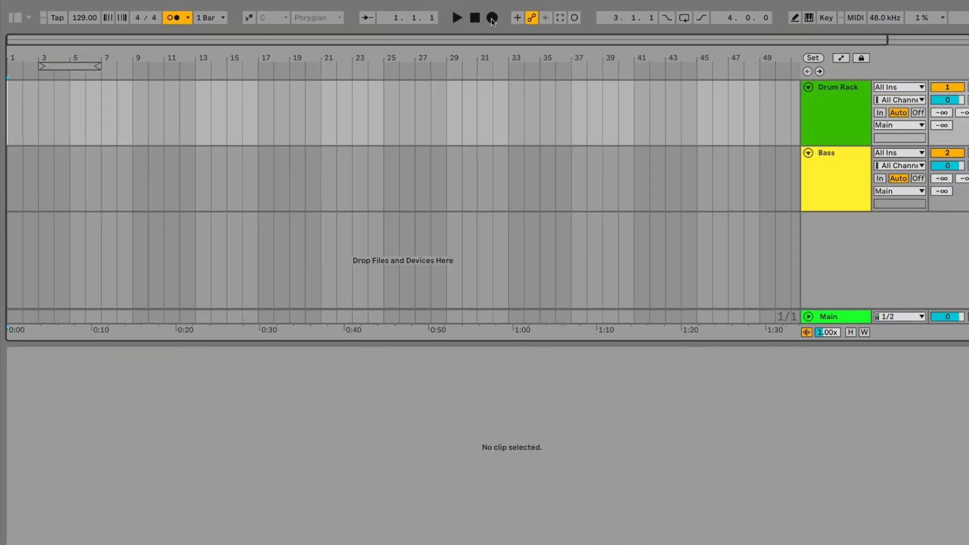
click(599, 22)
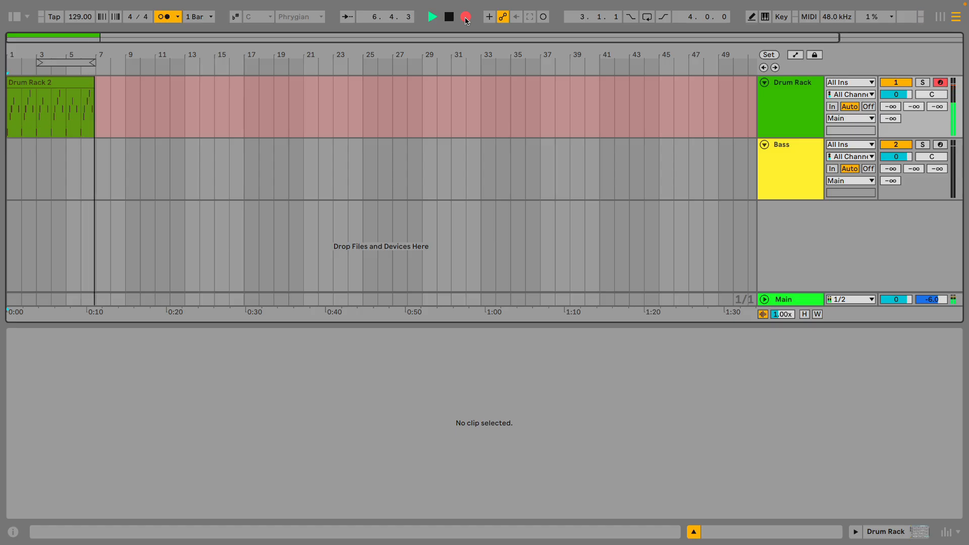
click(448, 17)
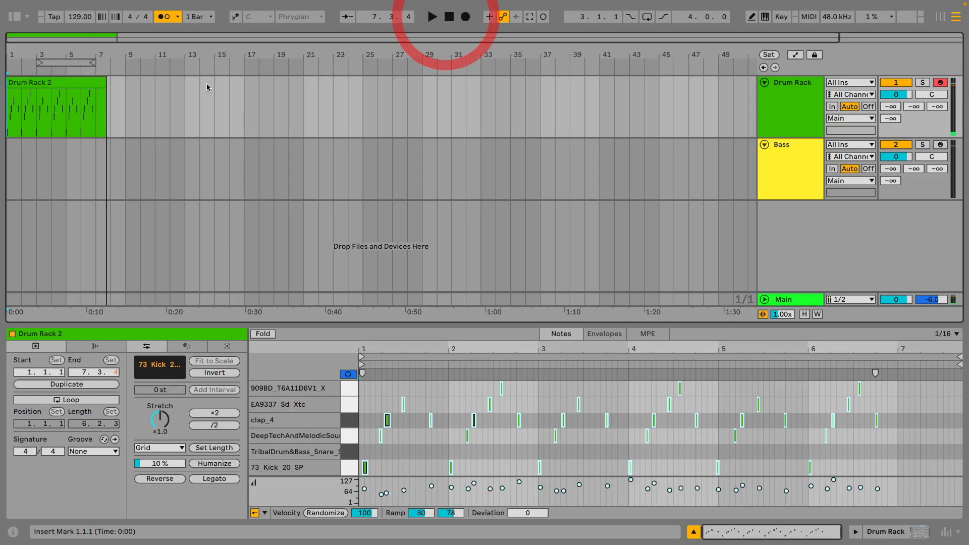
Open the recorded Drum Rack 2 clip, turn off the metronome and play the recording back from the start.
click(70, 81)
double_click(70, 80)
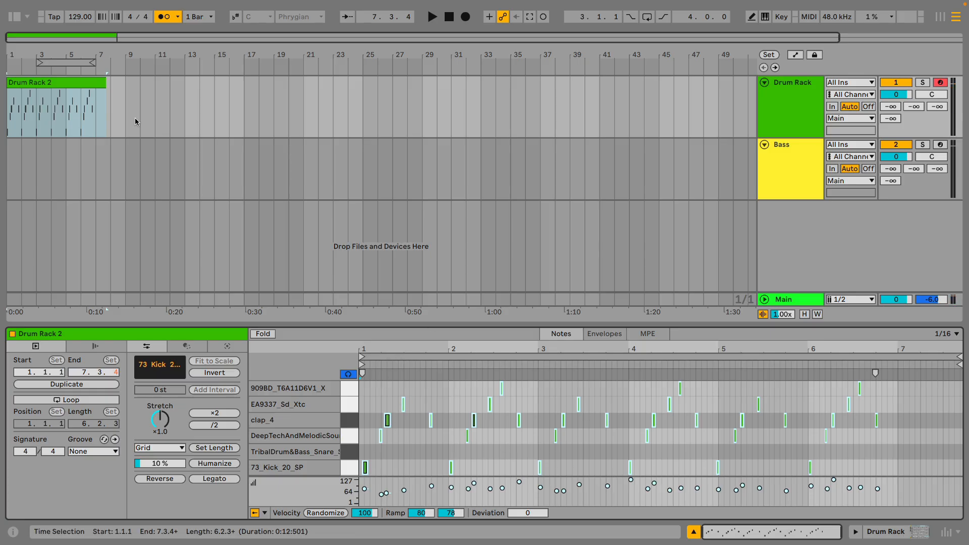
click(164, 16)
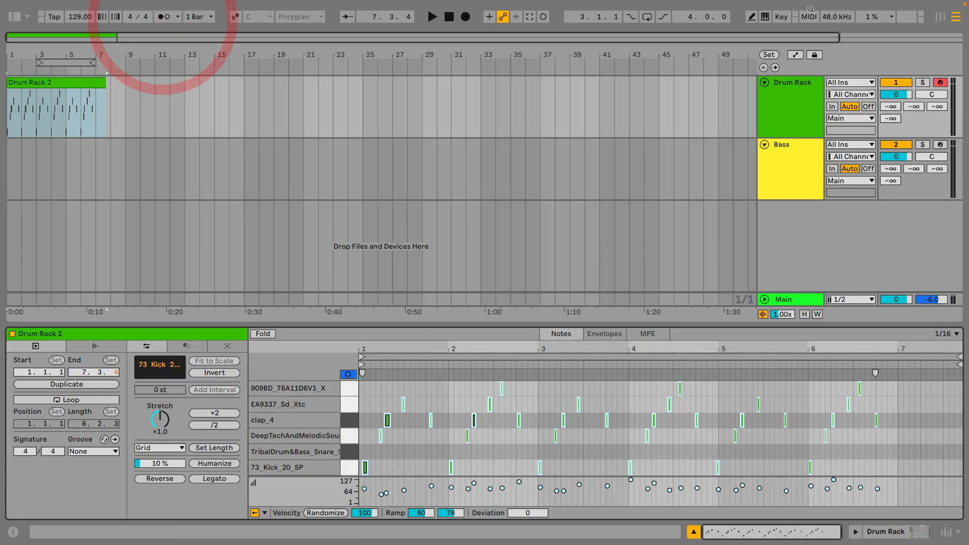
click(795, 107)
click(447, 18)
click(433, 17)
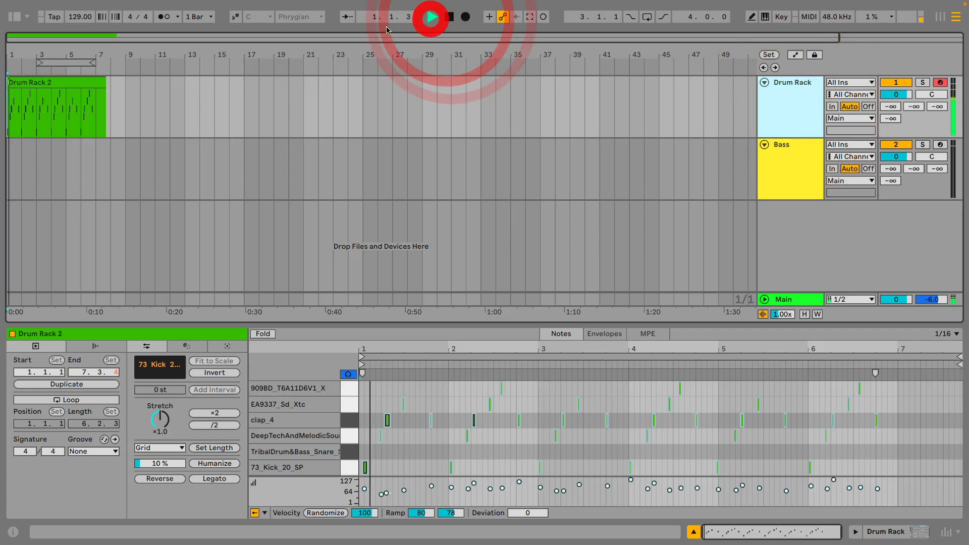
Examine the recorded notes of the Drum Rack 2 clip across all its drum pads in the note editor during playback.
key(plus)
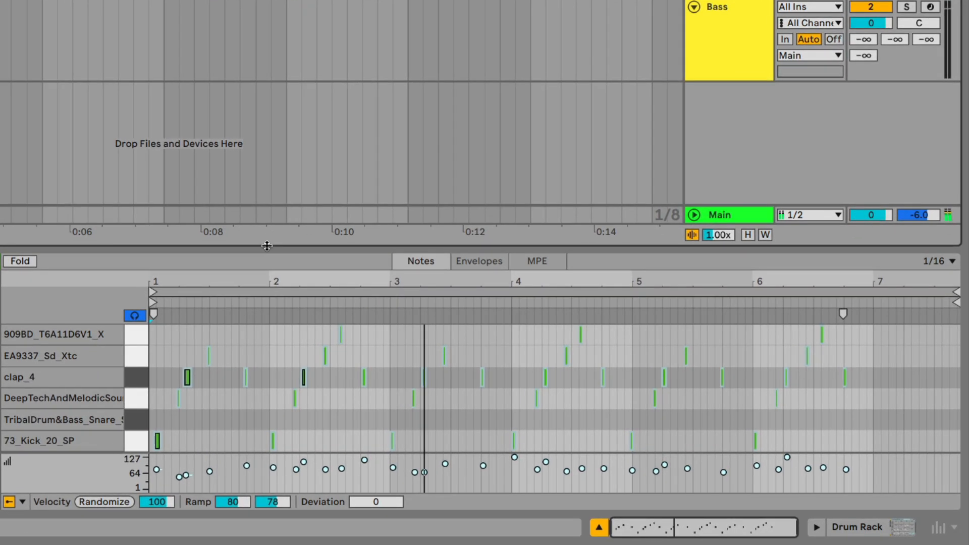
drag(355, 282, 350, 252)
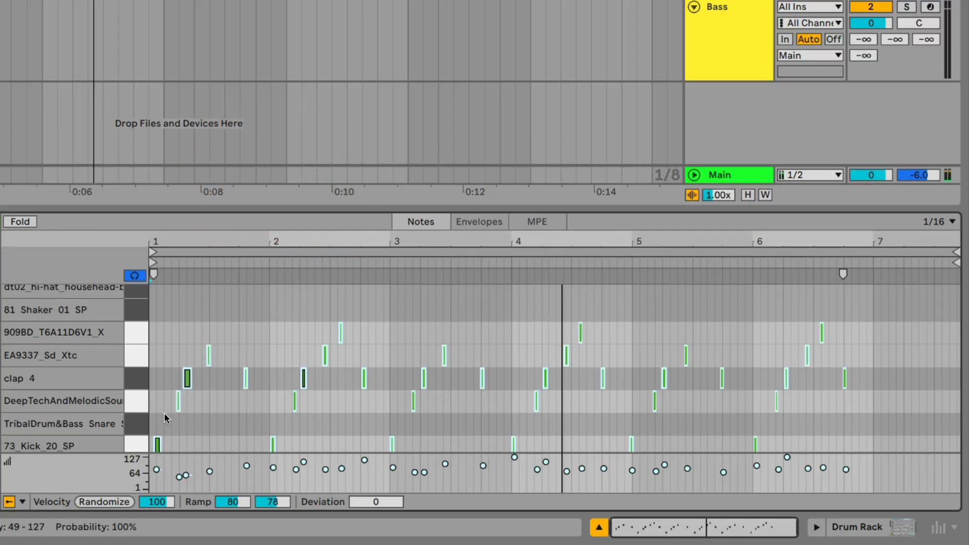
scroll(164, 413, down, 1)
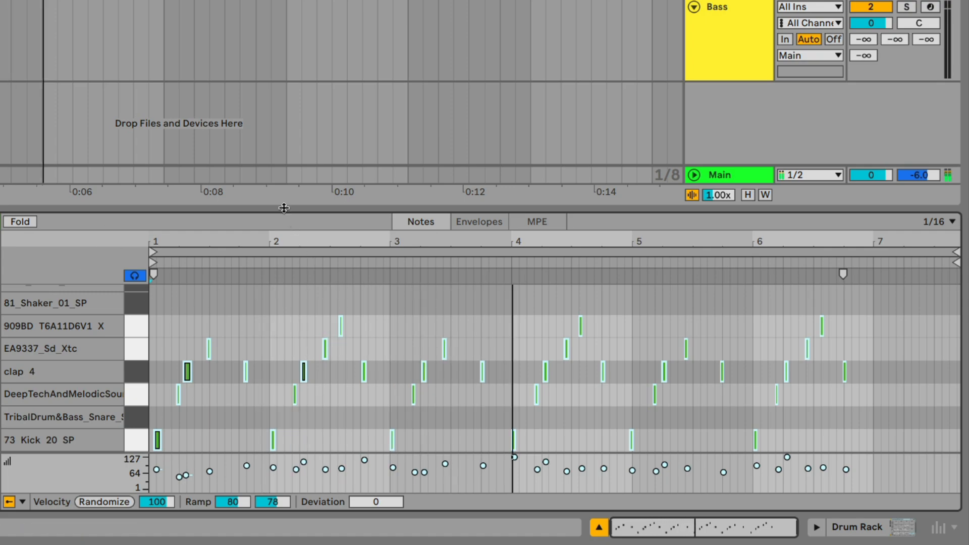
drag(284, 208, 284, 235)
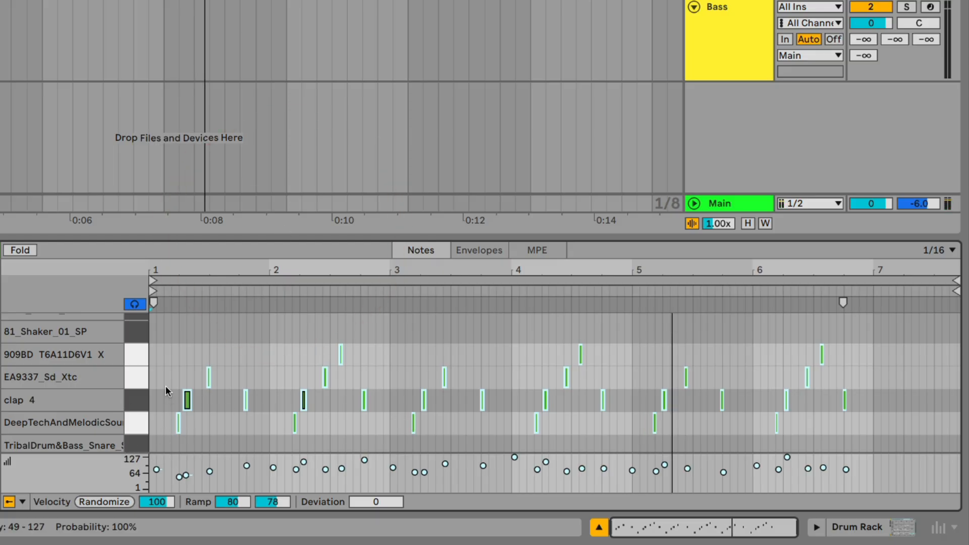
scroll(164, 374, down, 1)
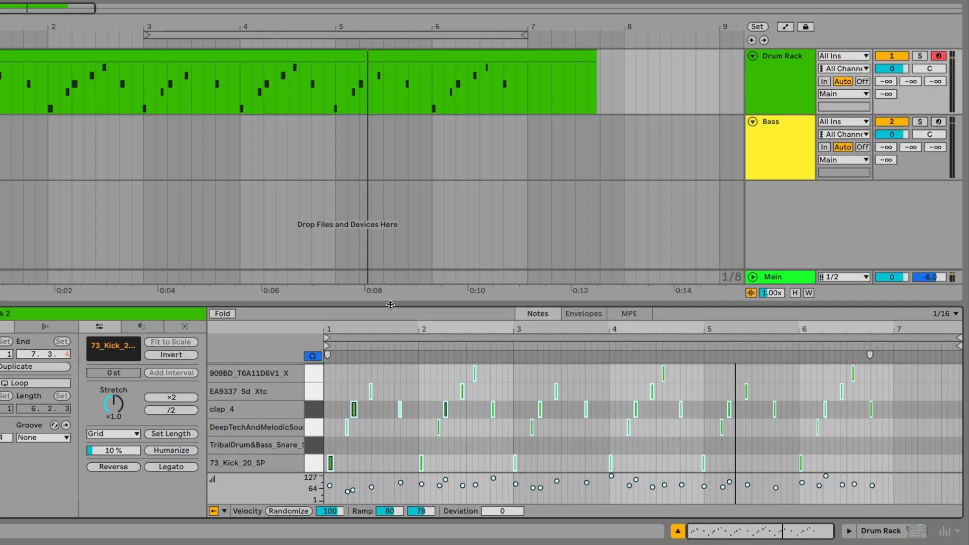
drag(233, 237, 234, 243)
Trim the end of the recorded Drum Rack 2 clip back to 7.1.1 and turn off the metronome.
click(444, 83)
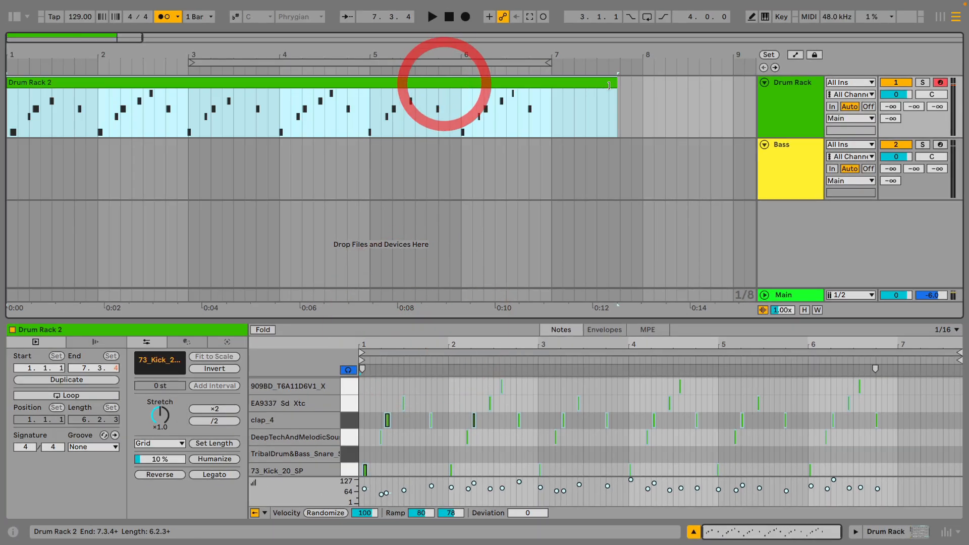
drag(609, 85, 552, 85)
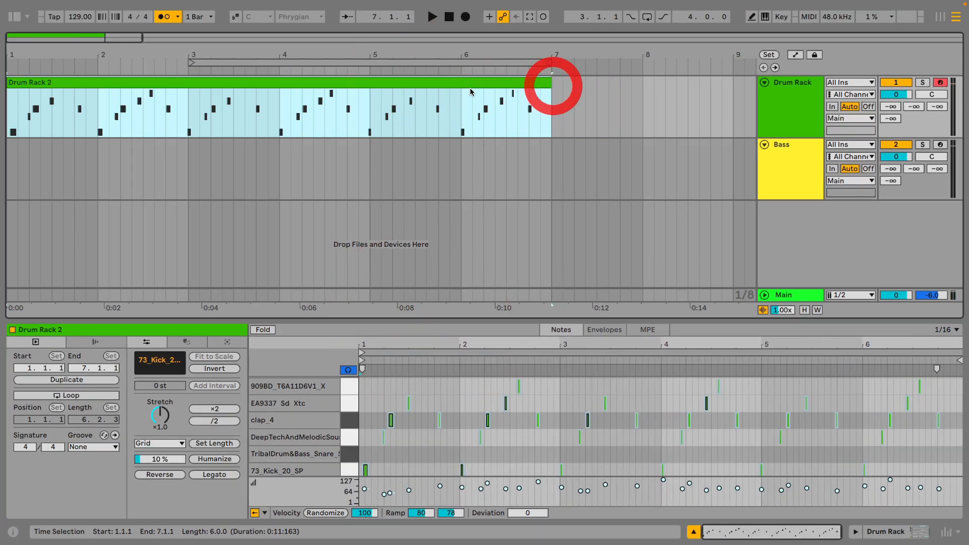
click(471, 91)
click(471, 86)
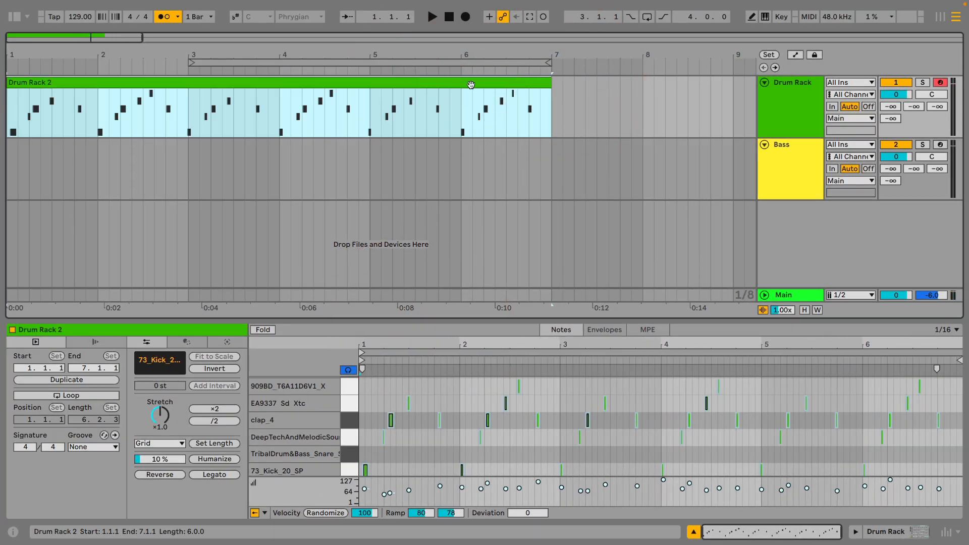
click(163, 18)
Insert an empty two-bar MIDI clip on the Bass track from 1.1.1 to 3.1.1 and loop the arrangement over it.
click(792, 172)
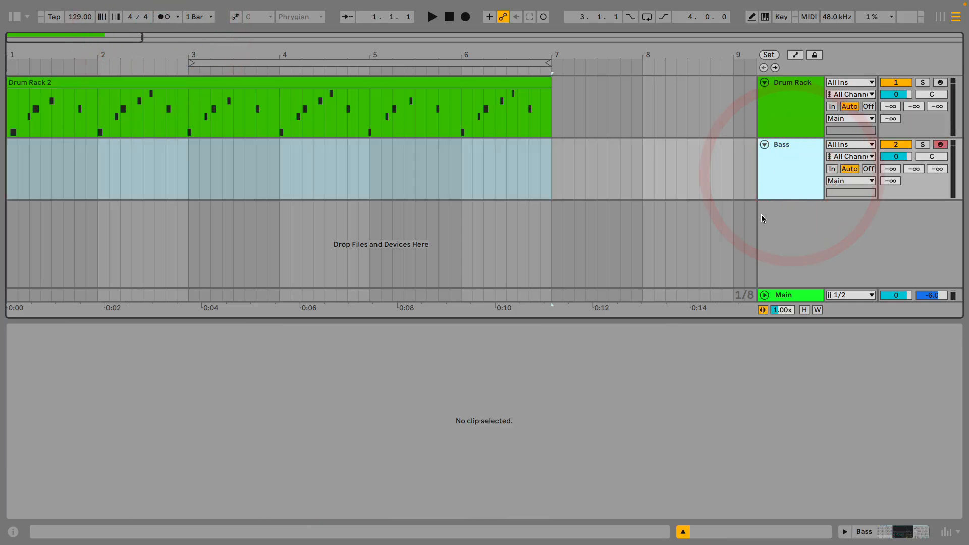
drag(703, 322, 704, 373)
click(784, 164)
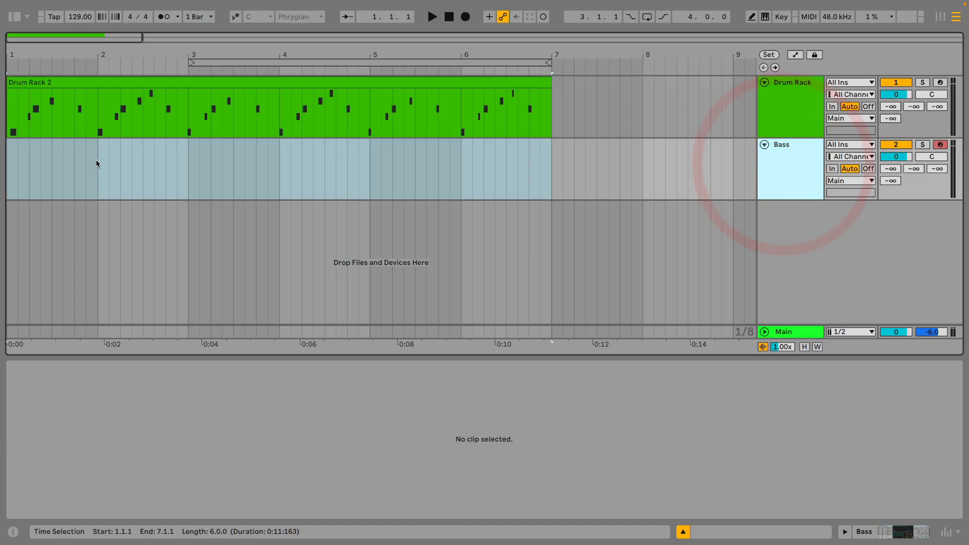
click(9, 160)
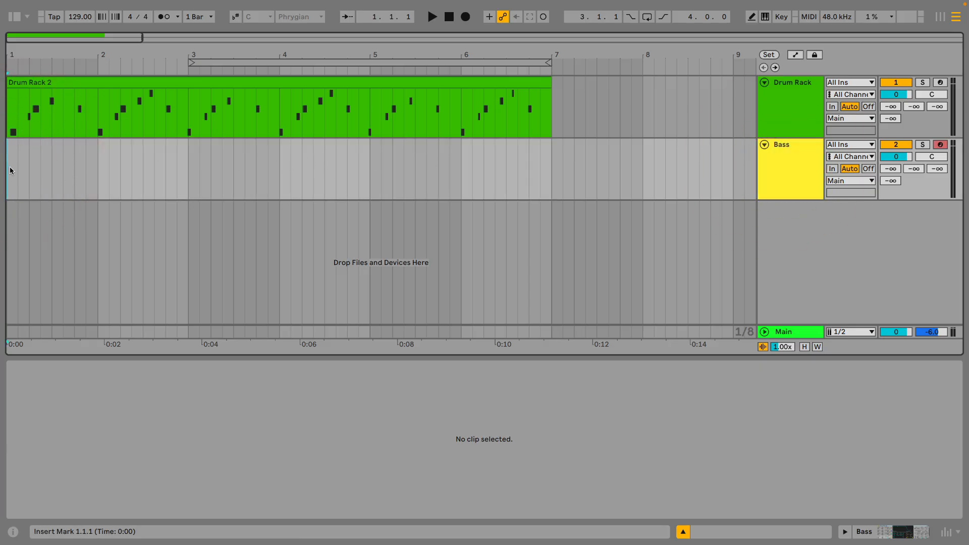
drag(8, 170, 126, 172)
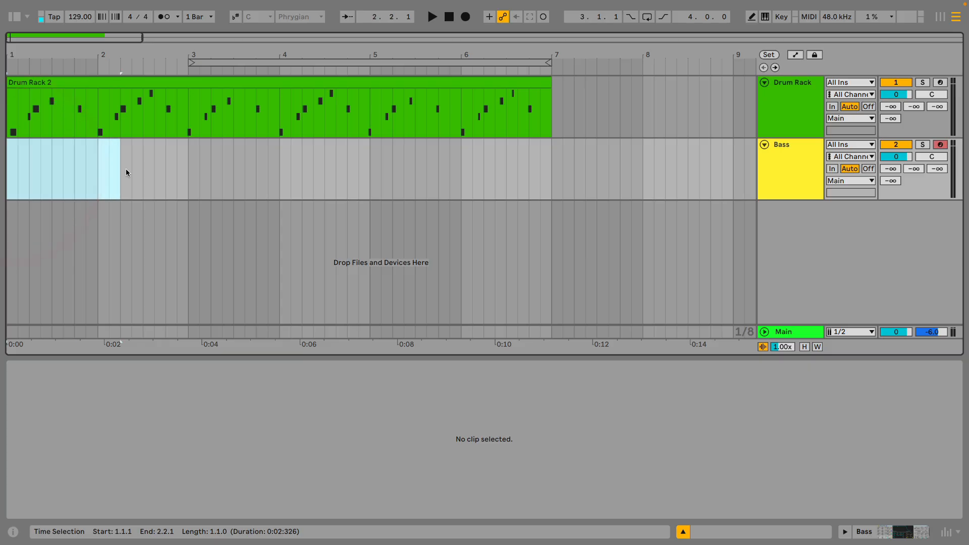
click(187, 171)
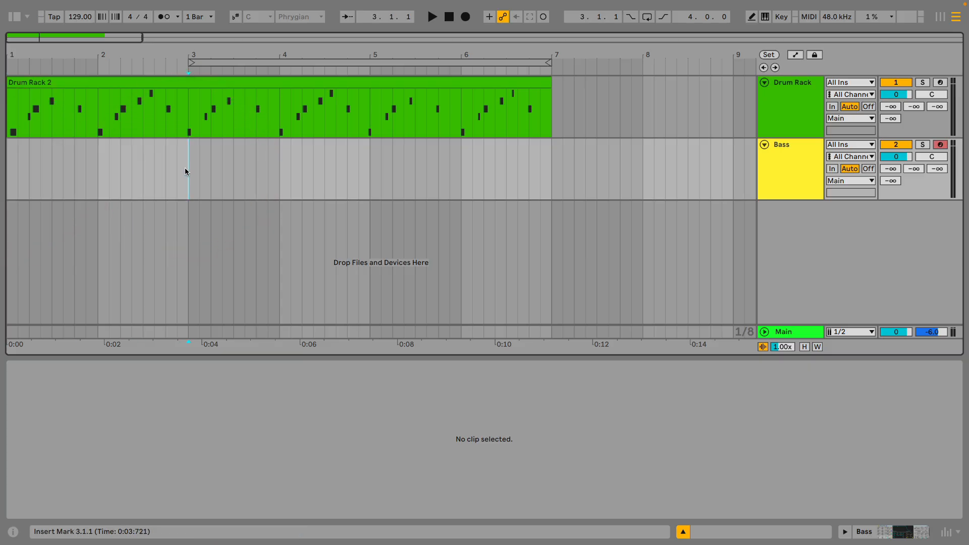
drag(185, 171, 6, 169)
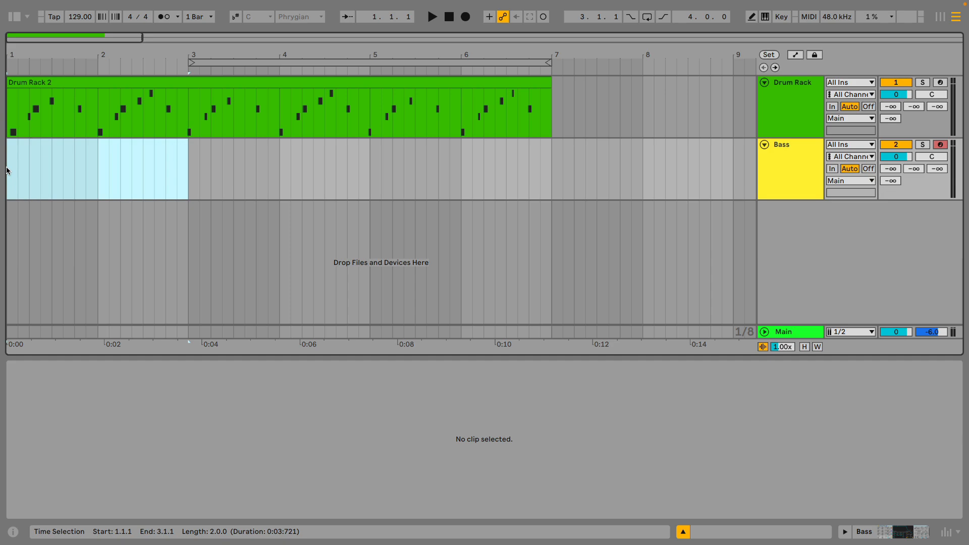
key(ctrl+shift+m)
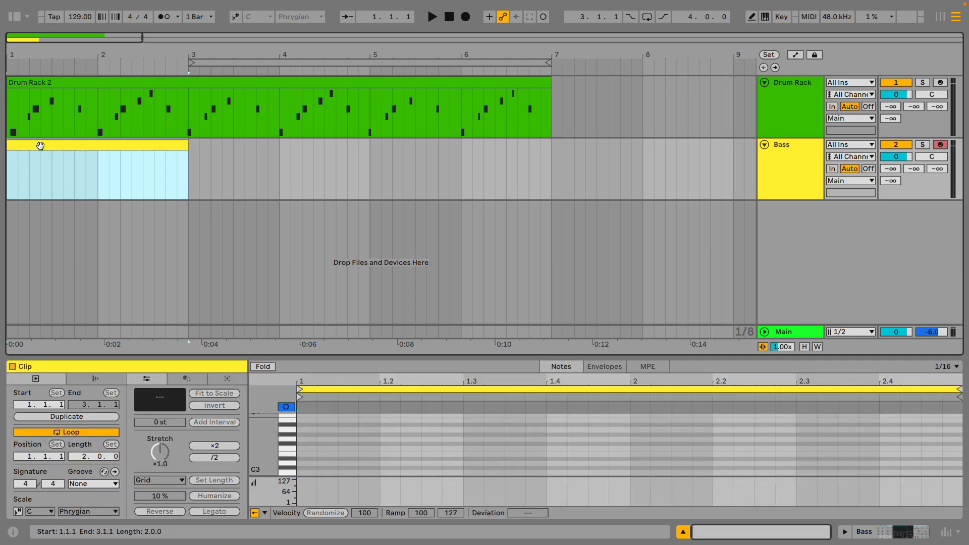
click(40, 147)
key(ctrl+l)
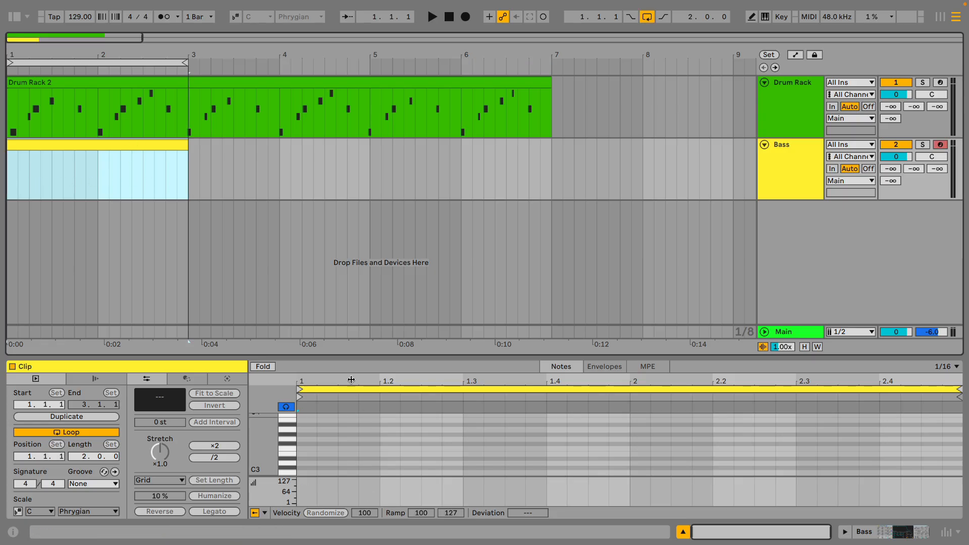
Examine the Bass clip's piano-roll keys across the octaves and compare them with the Drum Rack clip's named pad rows.
drag(347, 355, 349, 321)
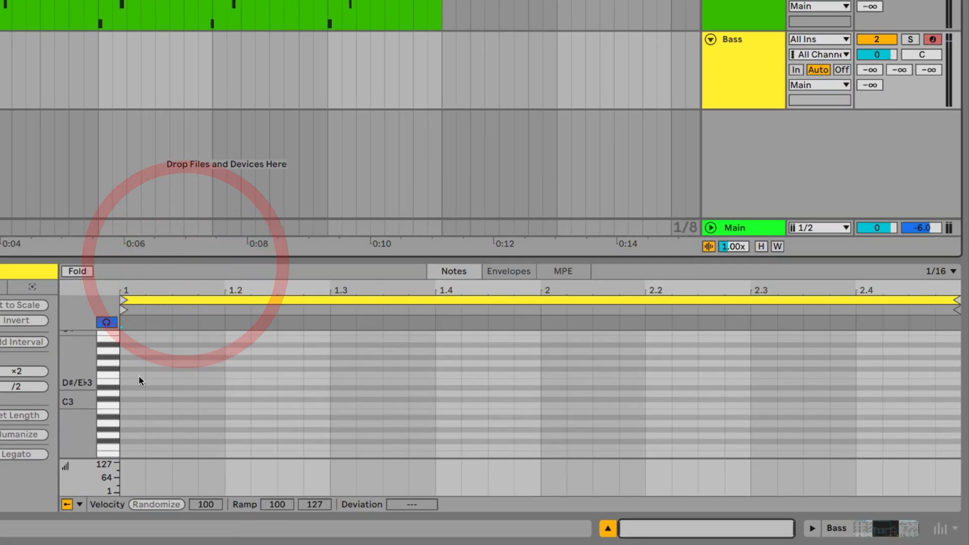
scroll(110, 380, down, 6)
scroll(105, 442, up, 7)
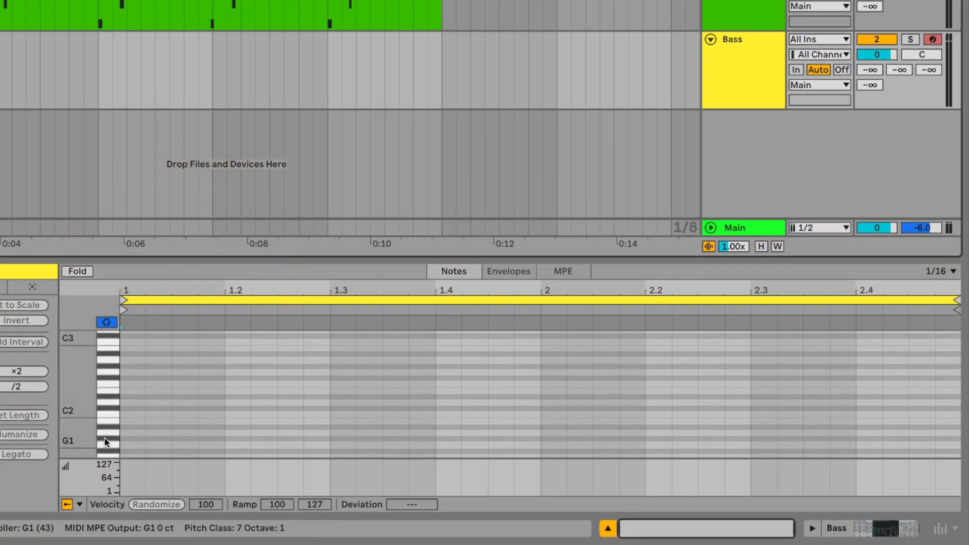
scroll(104, 440, up, 12)
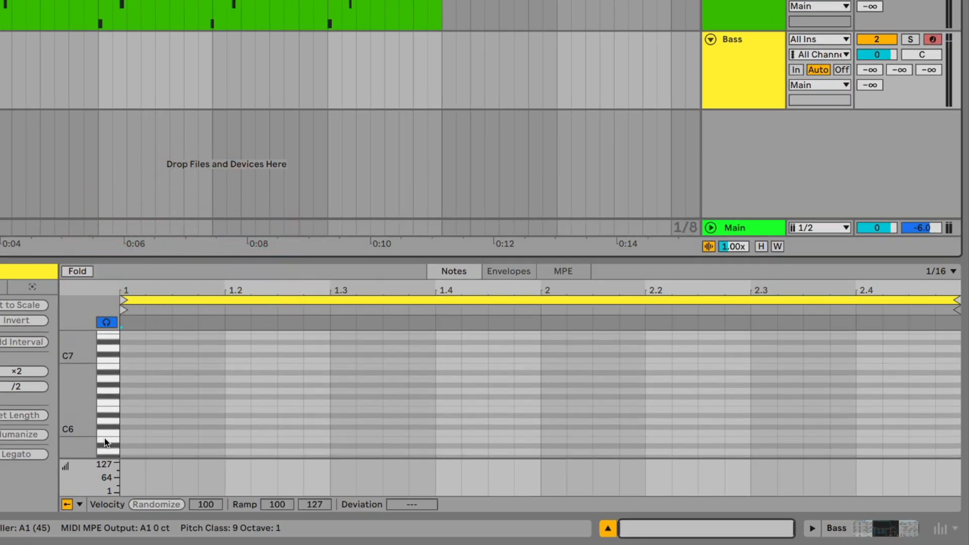
scroll(104, 440, down, 4)
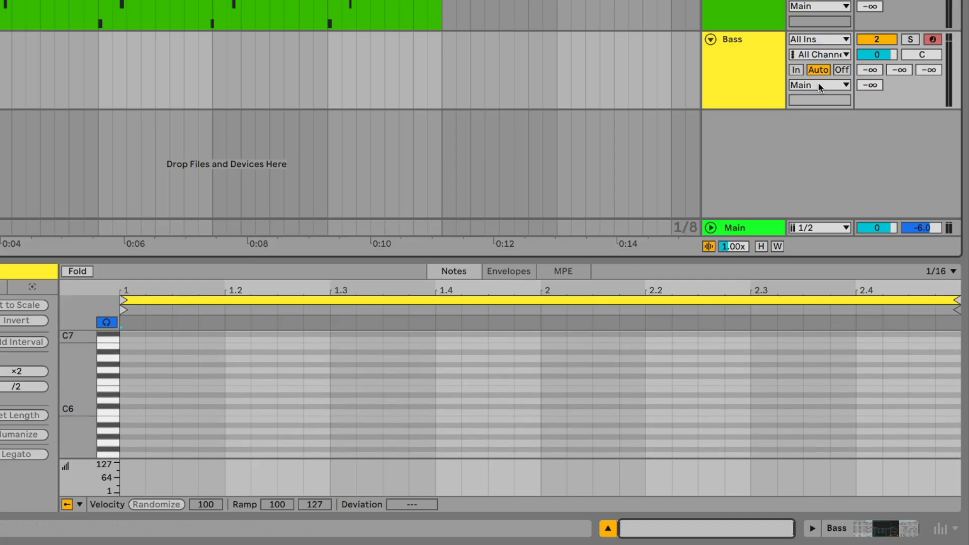
click(771, 74)
click(752, 5)
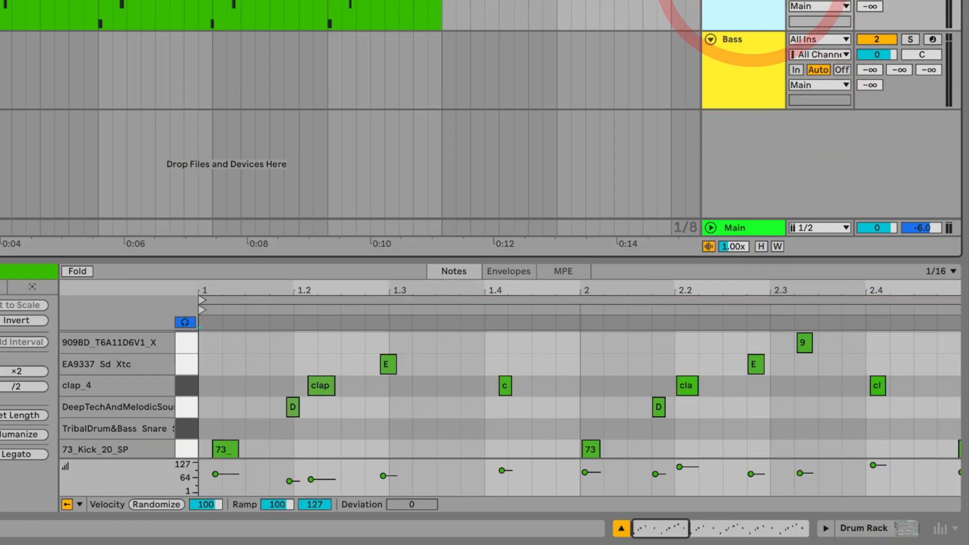
click(759, 98)
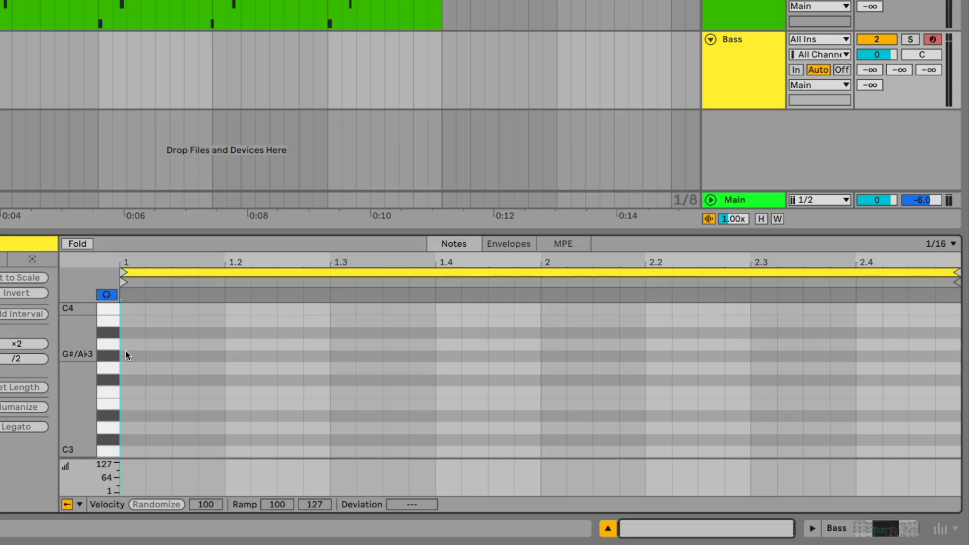
key(space)
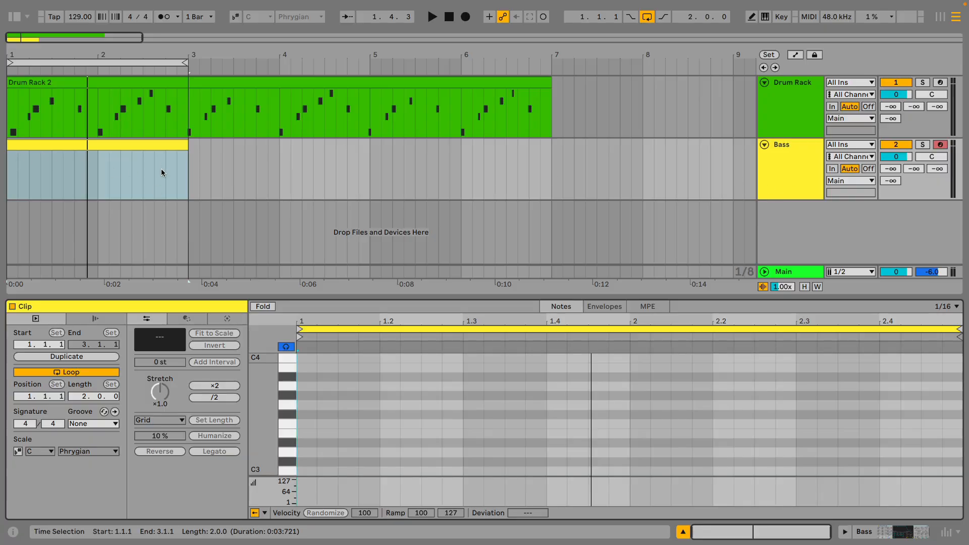
Show the browser, widen it, open the Presets collection and clear the old "deep" search.
click(74, 148)
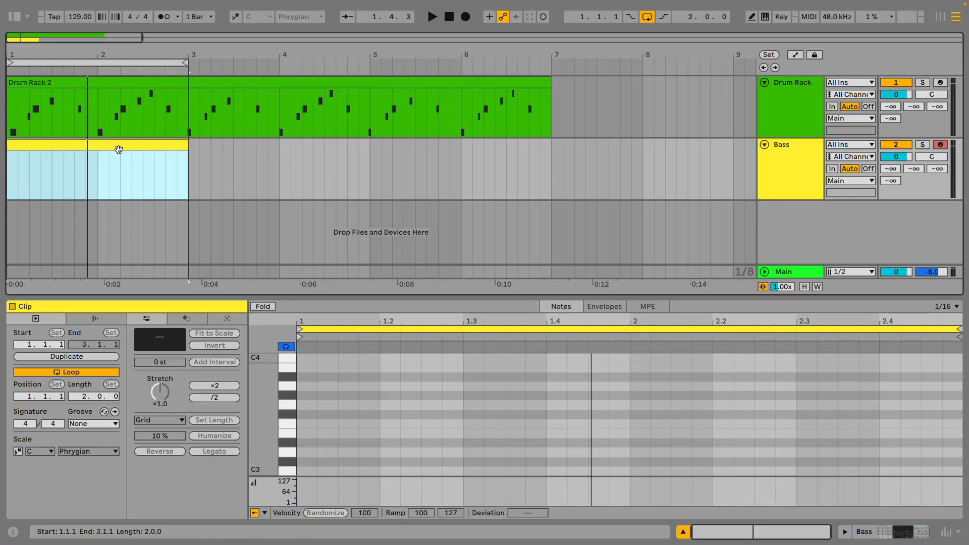
click(792, 157)
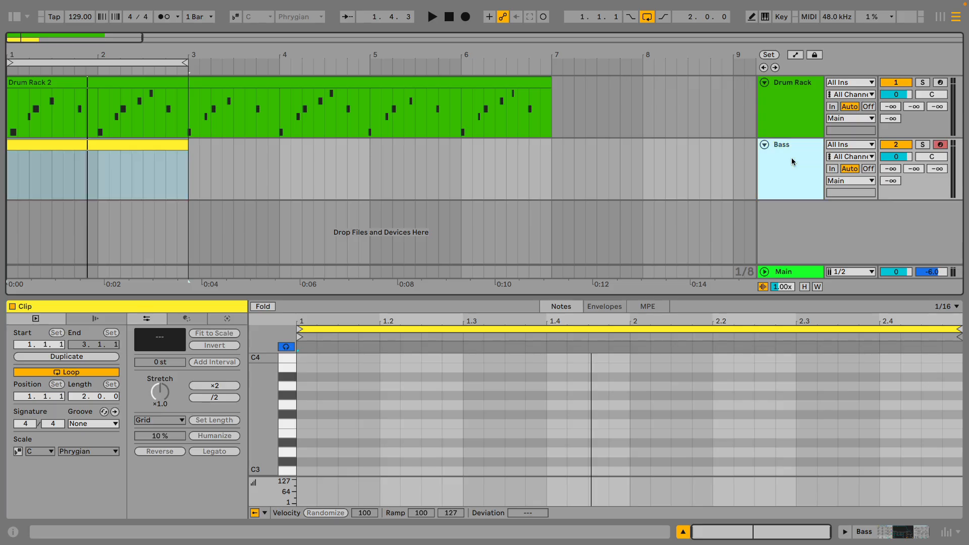
click(16, 19)
drag(112, 145, 245, 139)
scroll(72, 182, down, 1)
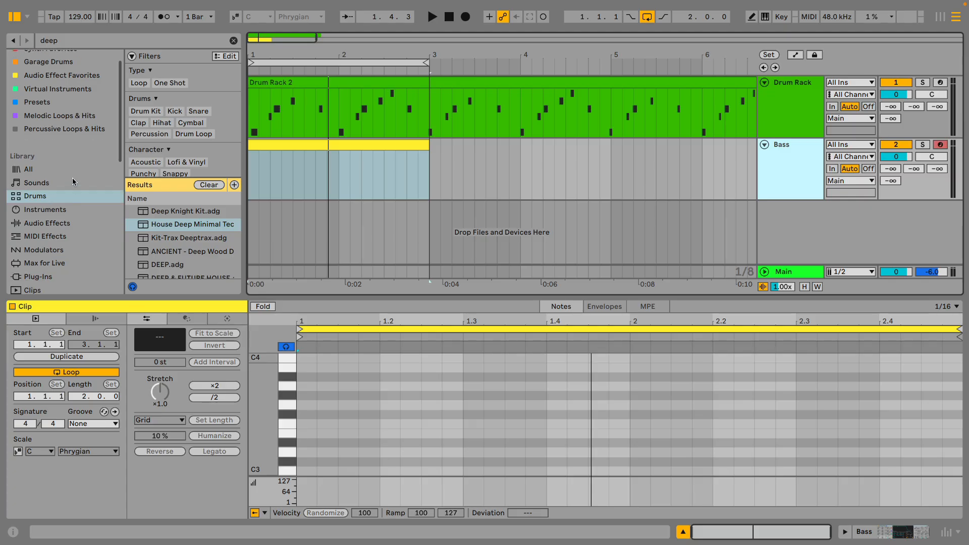
click(36, 101)
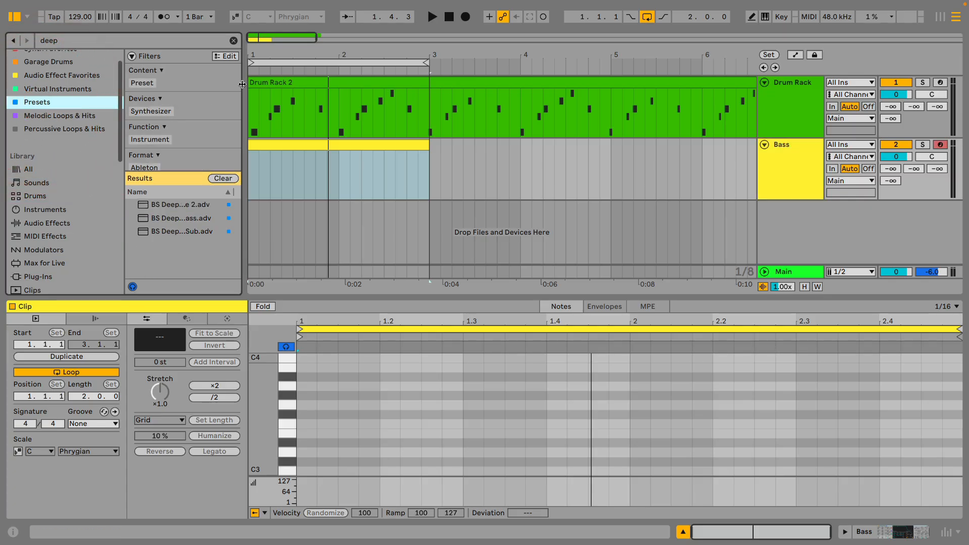
drag(244, 78, 349, 78)
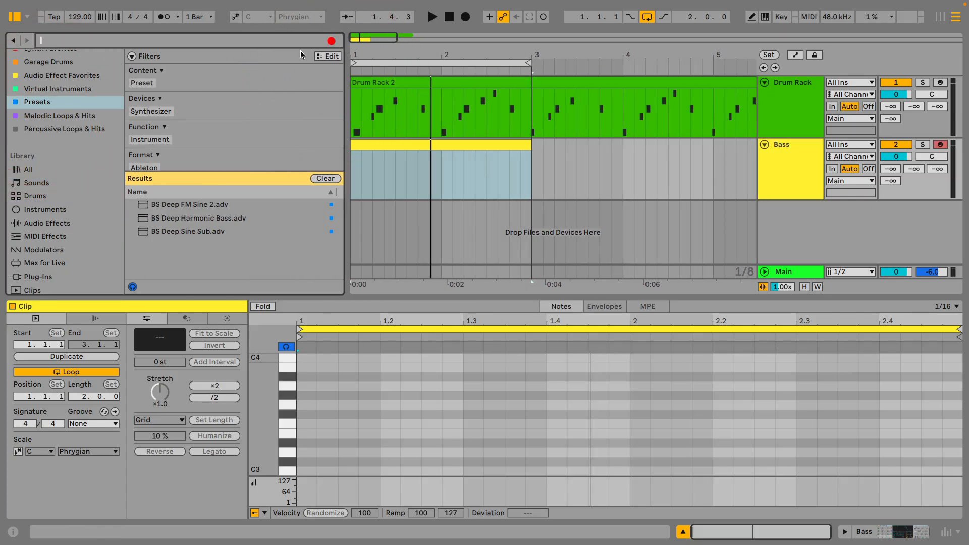
click(330, 40)
scroll(174, 147, down, 4)
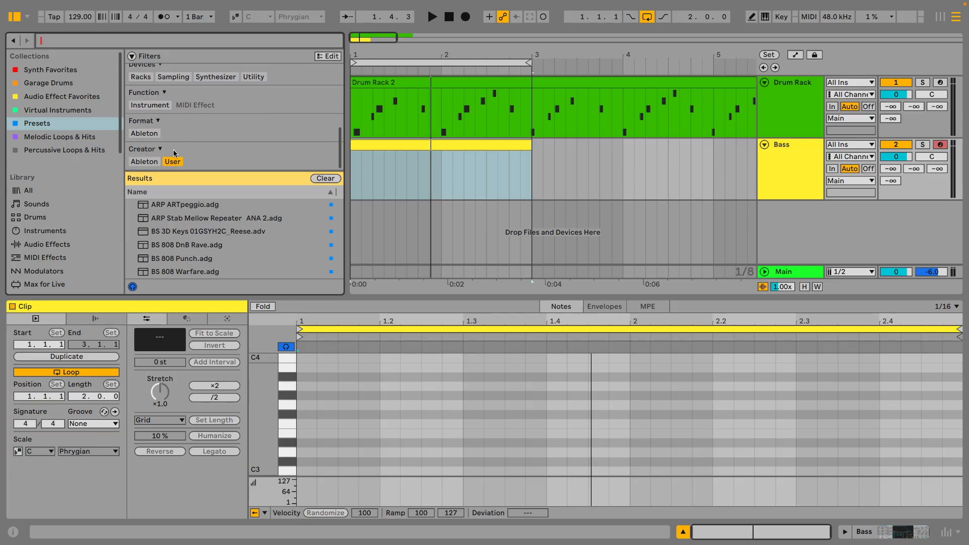
drag(348, 146, 381, 147)
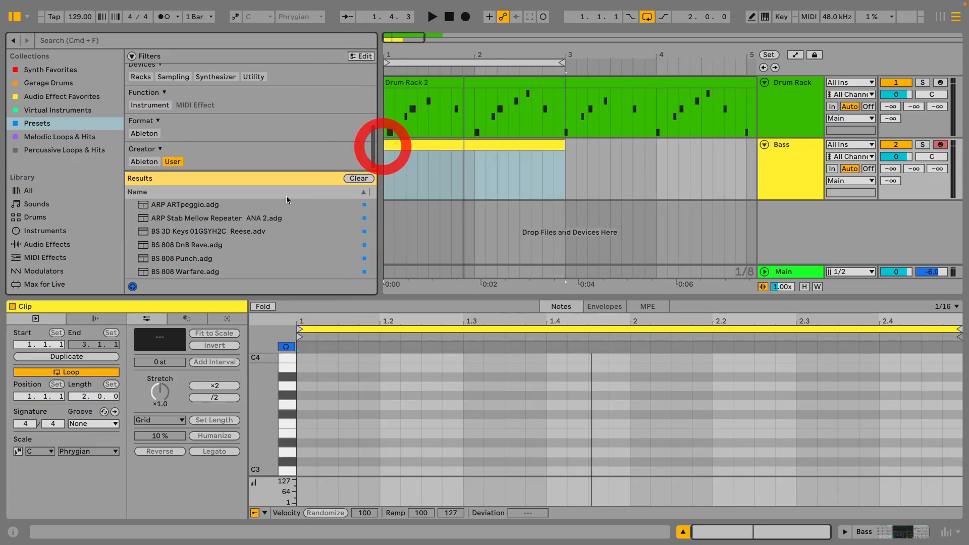
Find the PD Oppy.adg preset in the Presets collection and load it as a new MIDI track below the Bass track.
scroll(215, 208, down, 5)
scroll(215, 208, down, 5)
drag(219, 172, 217, 101)
scroll(204, 238, down, 20)
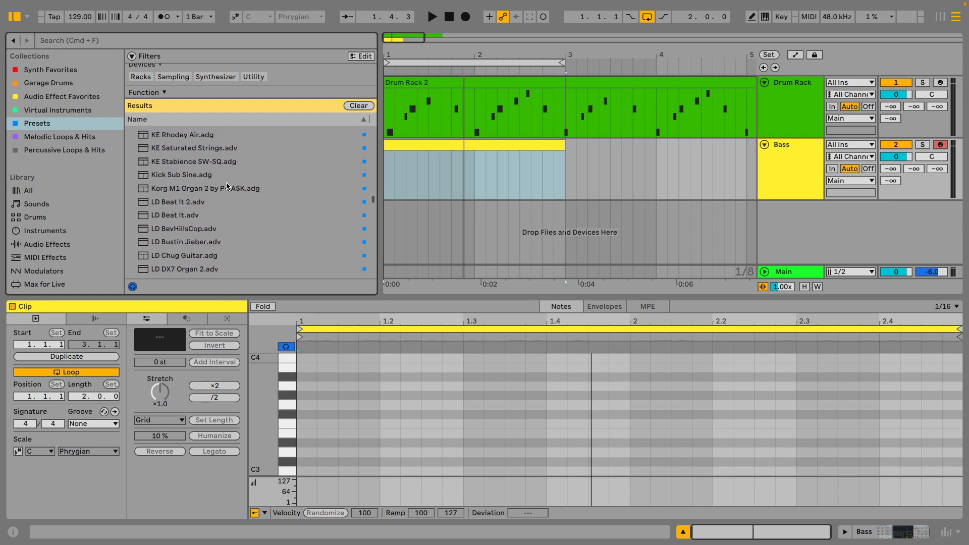
scroll(227, 185, down, 8)
scroll(226, 184, up, 5)
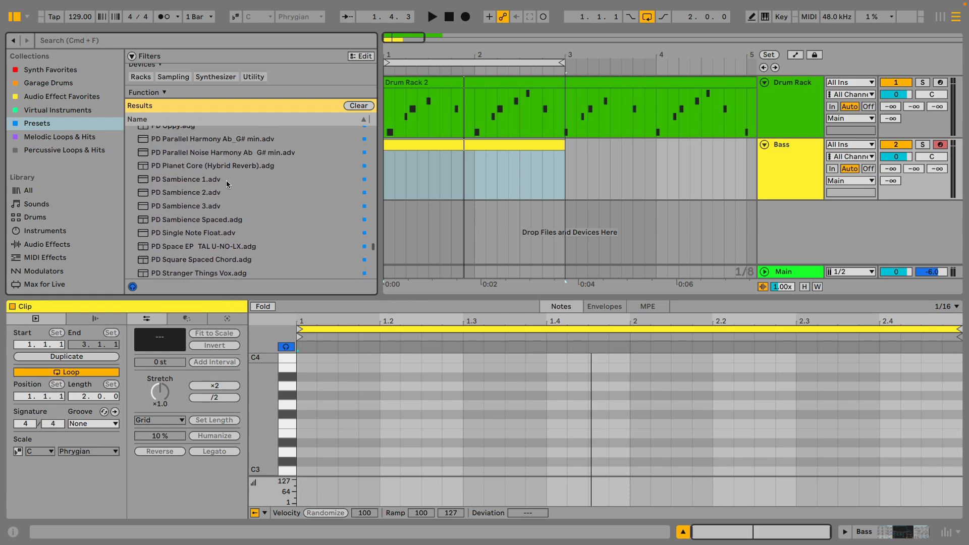
scroll(189, 216, up, 3)
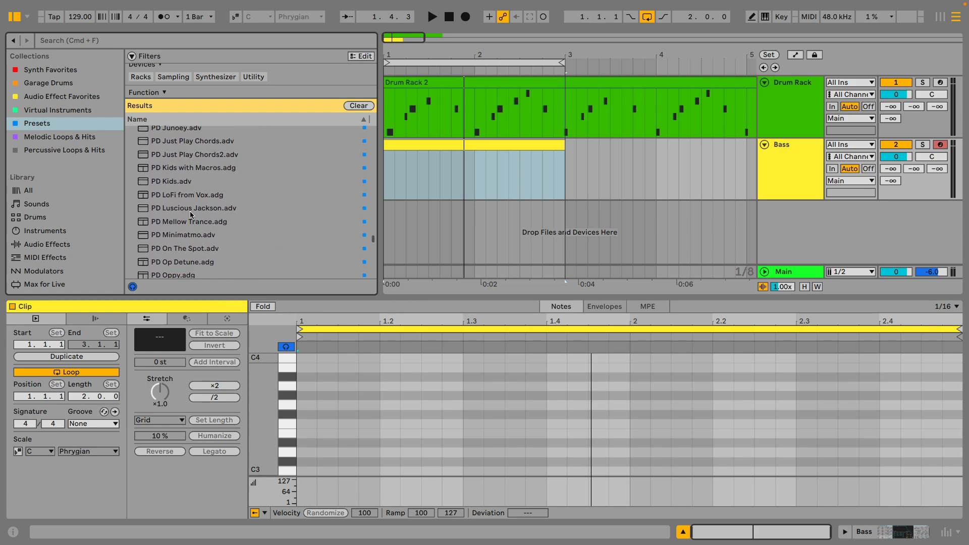
scroll(190, 213, down, 4)
click(172, 193)
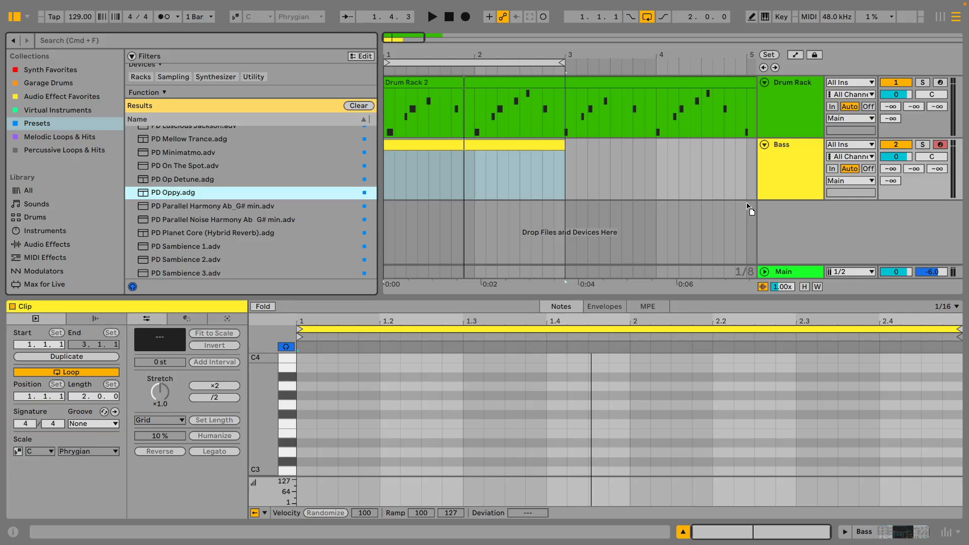
drag(747, 204, 792, 238)
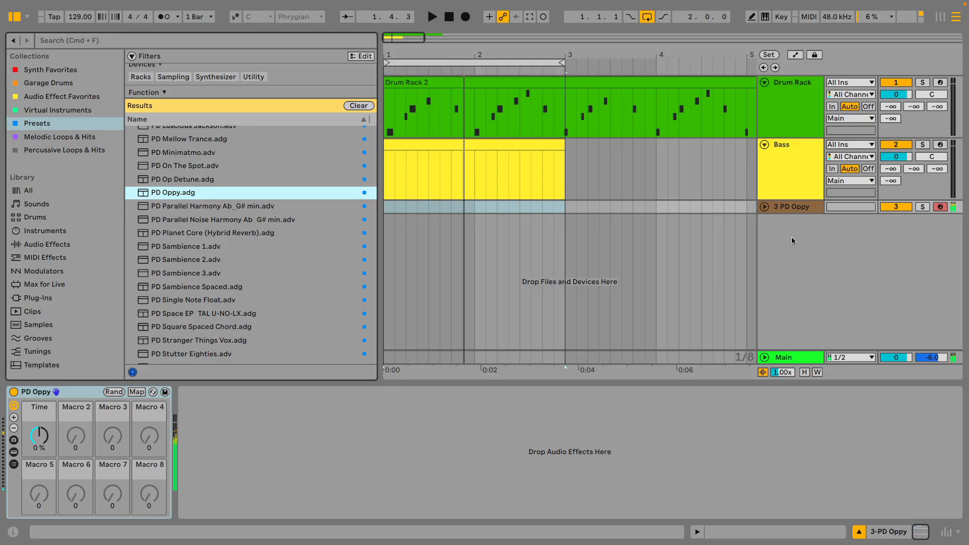
Unfold the PD Oppy track, insert an empty four-bar MIDI clip from 1.1.1 to 5.1.1 and loop the arrangement over it.
click(765, 207)
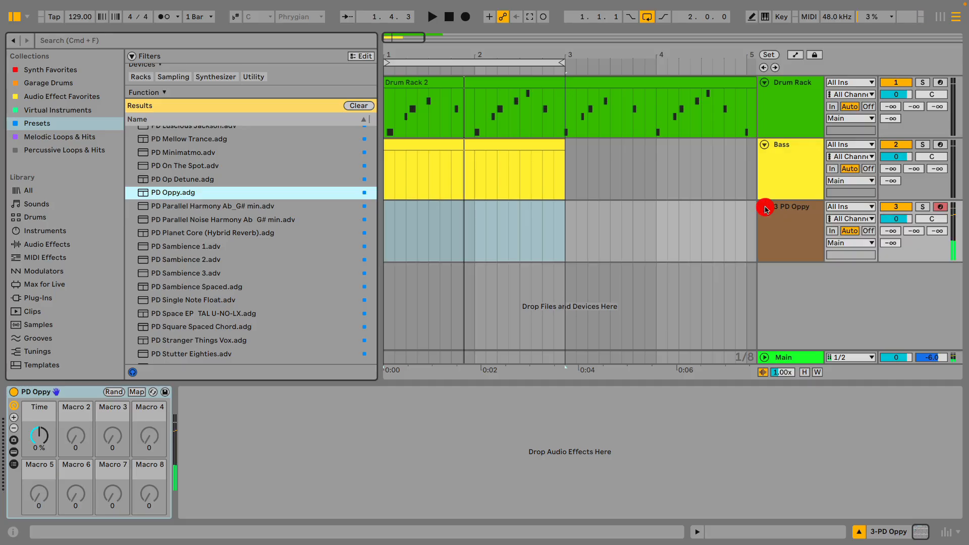
drag(386, 230, 557, 222)
drag(511, 56, 511, 31)
drag(384, 230, 541, 219)
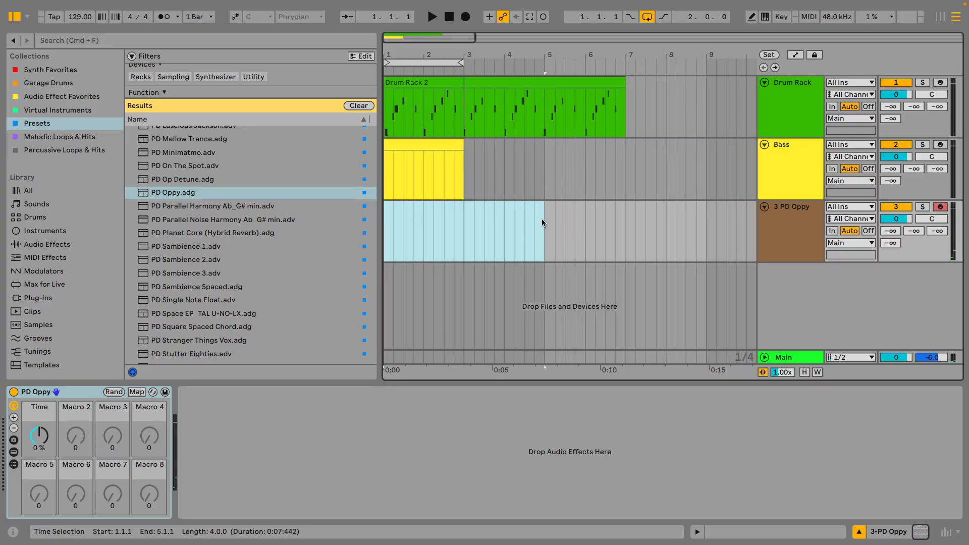
key(super+shift+m)
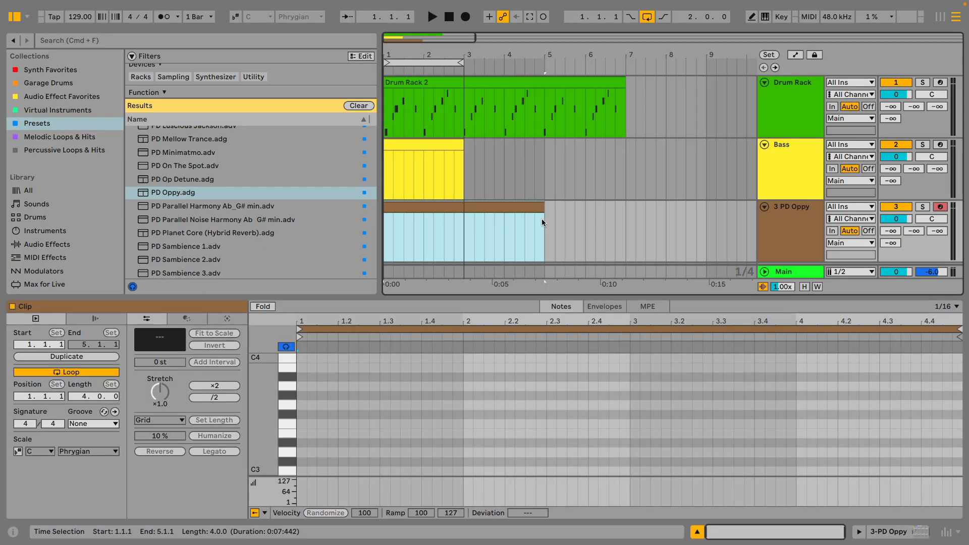
key(super+l)
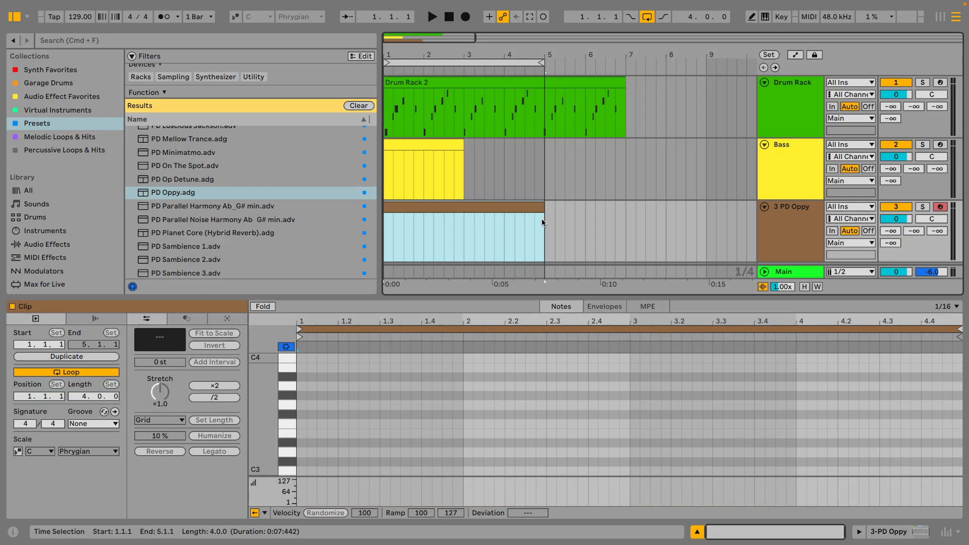
Place the insert marker at the start of the PD Oppy clip's piano roll and hide the browser.
click(487, 206)
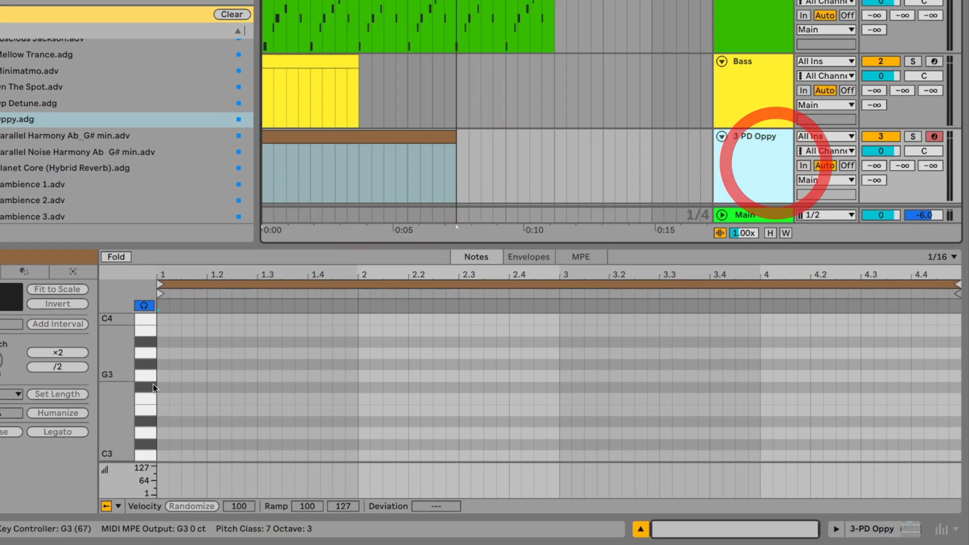
click(159, 386)
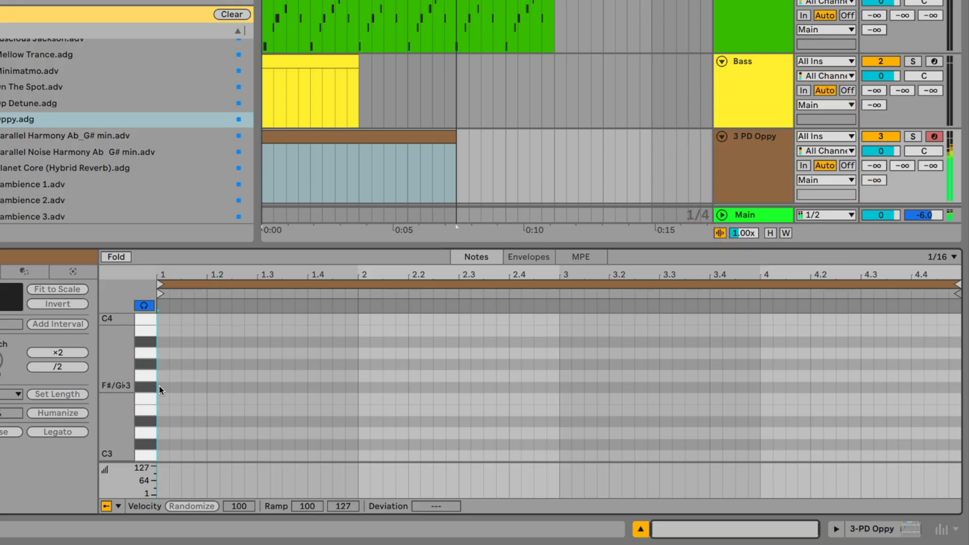
scroll(159, 386, up, 5)
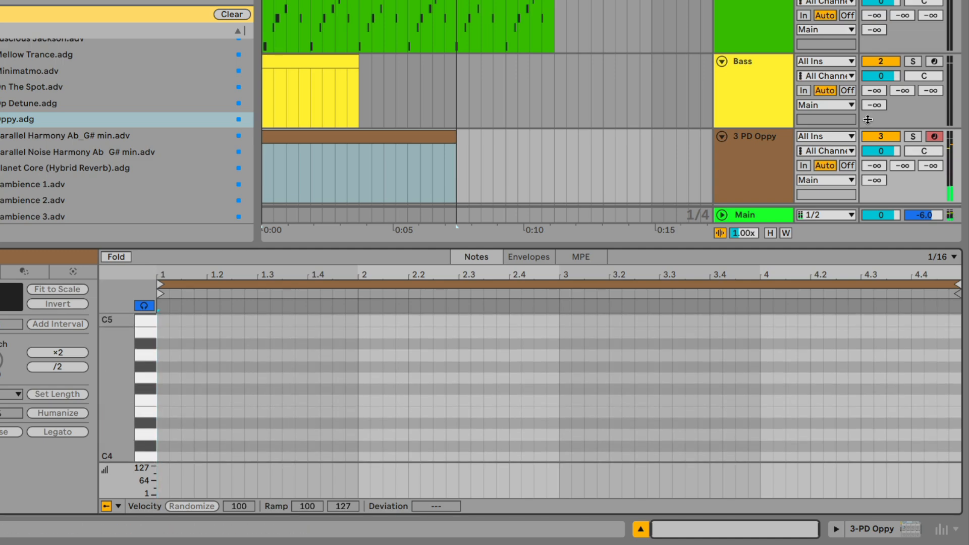
scroll(271, 171, down, 1)
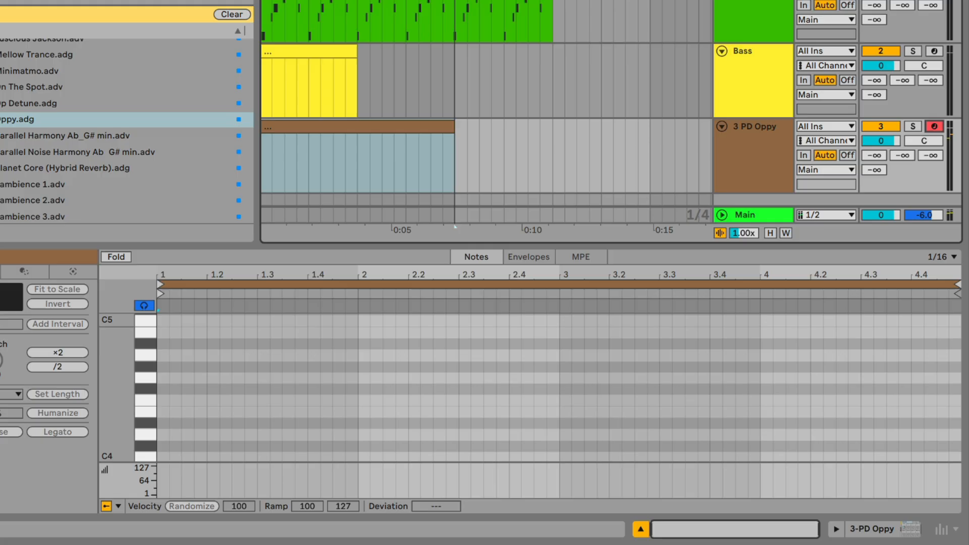
key(alt+super+b)
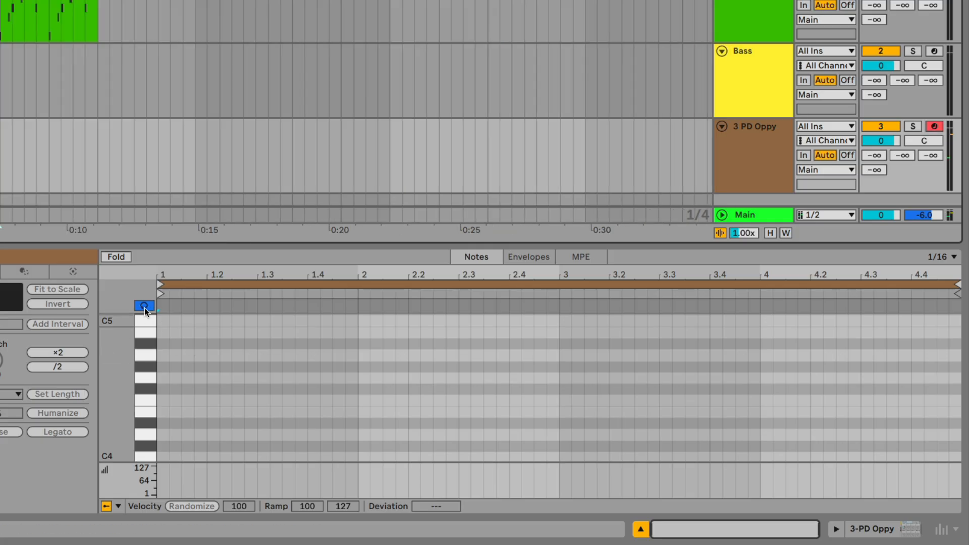
scroll(166, 385, down, 5)
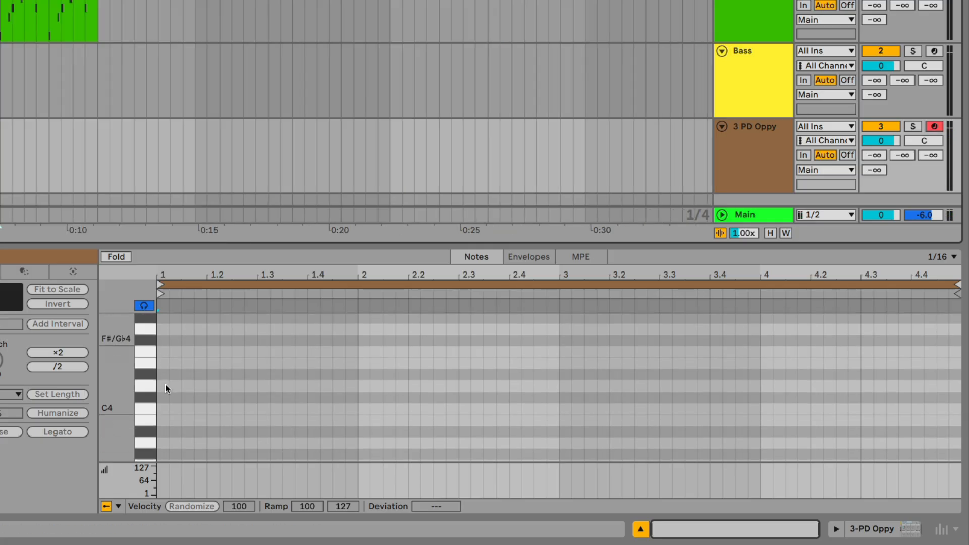
scroll(165, 383, down, 1)
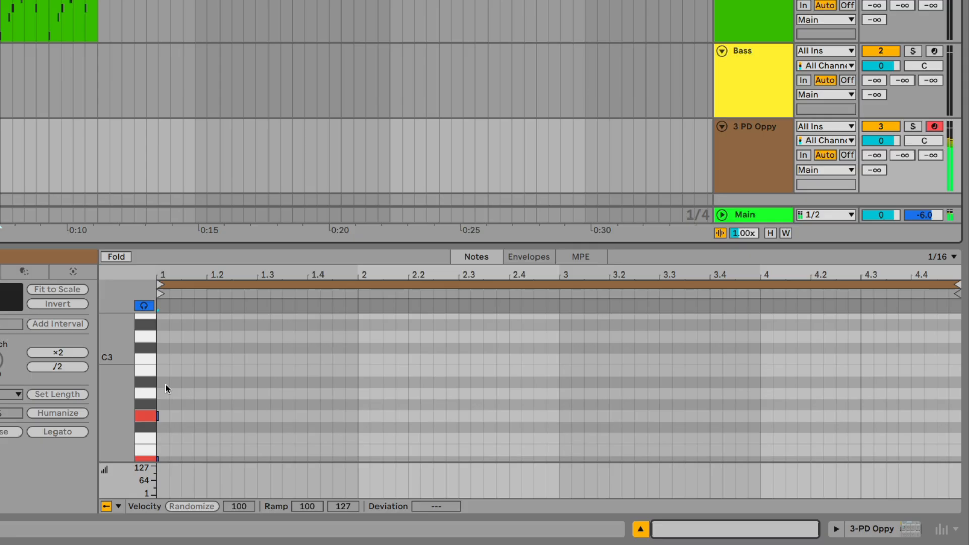
scroll(165, 383, down, 2)
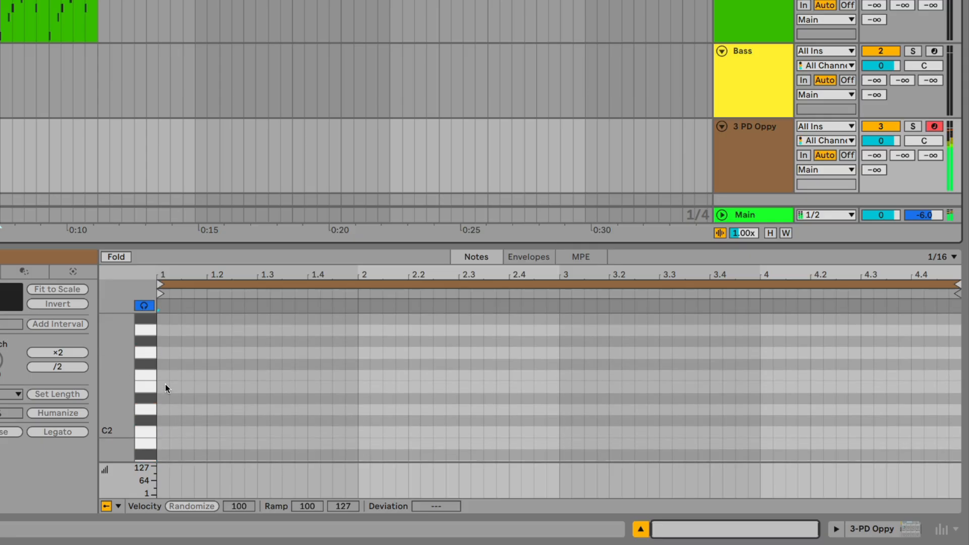
Step-record a C3, E♭3 and G3 chord spanning bar 1 of the PD Oppy clip on the 1/16 grid.
scroll(165, 384, up, 4)
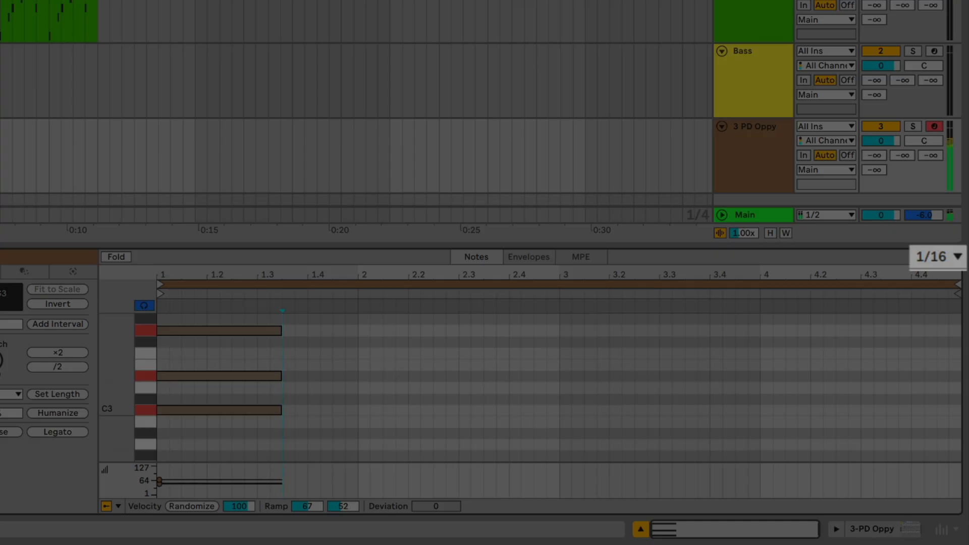
key(Right)
key(Right)
key(Right)
key(Right)
key(Right)
key(Right)
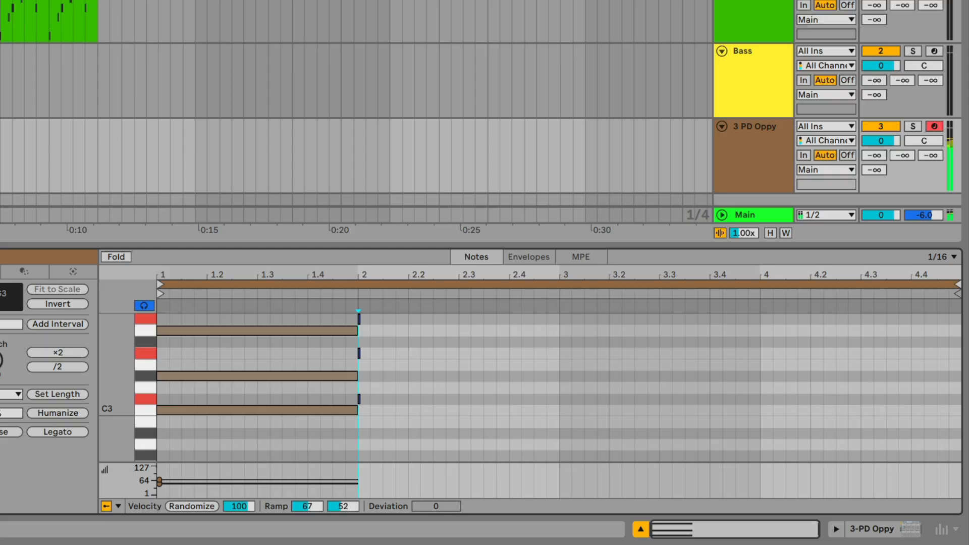
Step-record a D♭3, F3 and A♭3 chord spanning bar 2 of the PD Oppy clip.
key(Right)
key(Right)
key(Right)
key(Right)
key(Right)
key(Right)
key(Right)
key(Right)
key(Right)
key(Right)
key(Right)
key(Right)
key(Right)
key(Right)
key(Right)
key(Right)
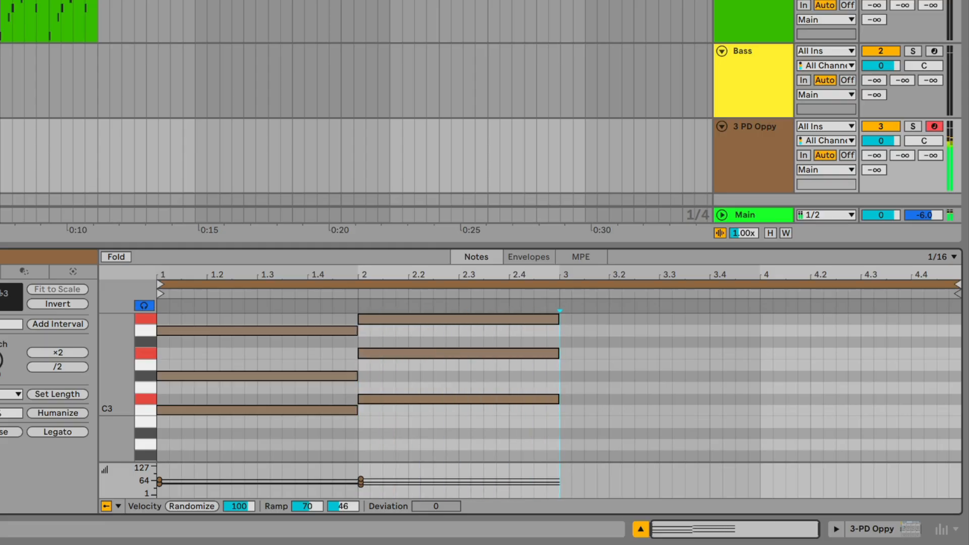
Step-record a B♭2, D♭3 and F3 chord from bar 3 through to the end of bar 4.
key(Right)
key(Right)
key(Right)
key(Right)
key(Right)
key(Right)
key(Right)
key(Right)
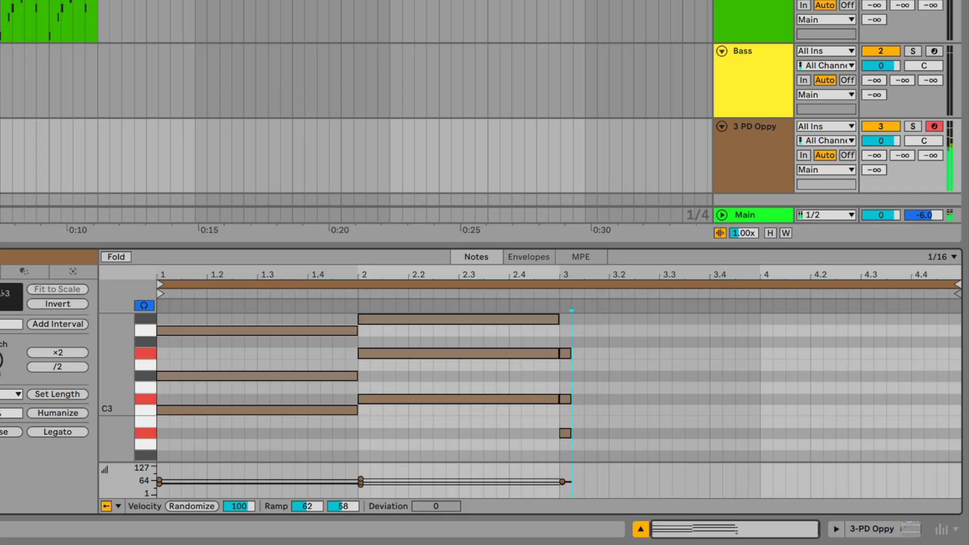
key(Right)
key(Right)
key(Right)
key(Right)
key(Right)
key(Right)
key(Right)
key(Right)
key(Right)
key(Right)
key(Right)
key(Right)
key(Right)
key(Right)
key(Right)
key(Right)
key(Right)
key(Right)
key(Right)
key(Right)
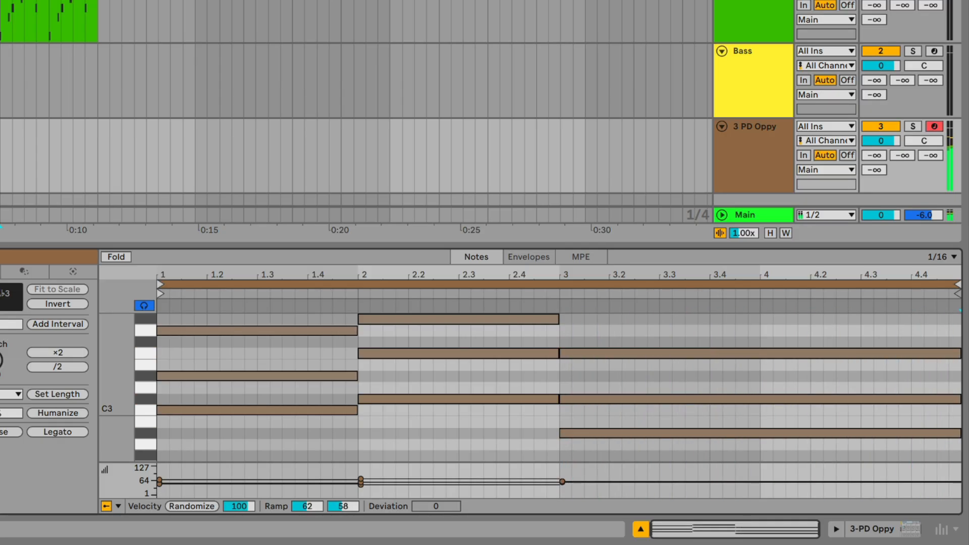
Play the looped arrangement, select the PD Oppy clip and slightly enlarge its note editor to review the chords.
key(space)
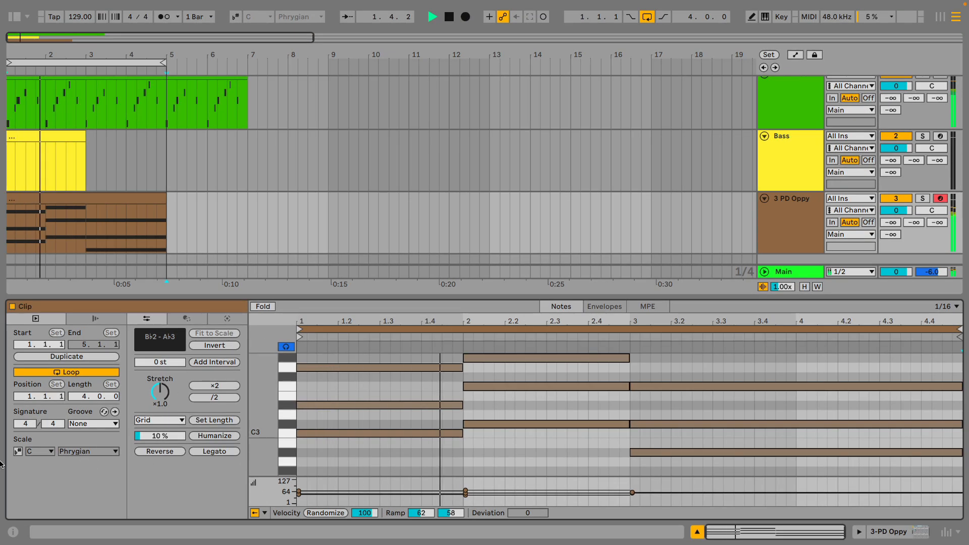
click(30, 197)
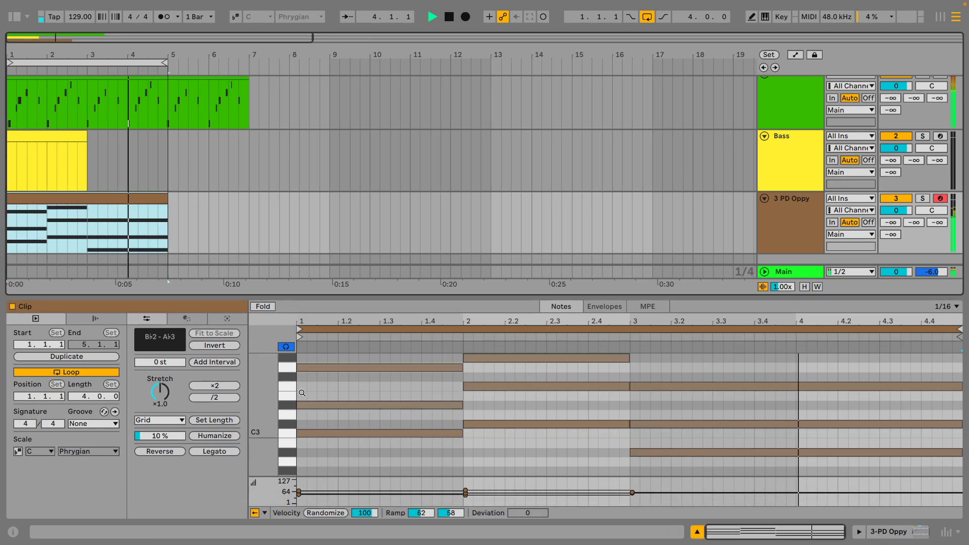
scroll(591, 447, up, 2)
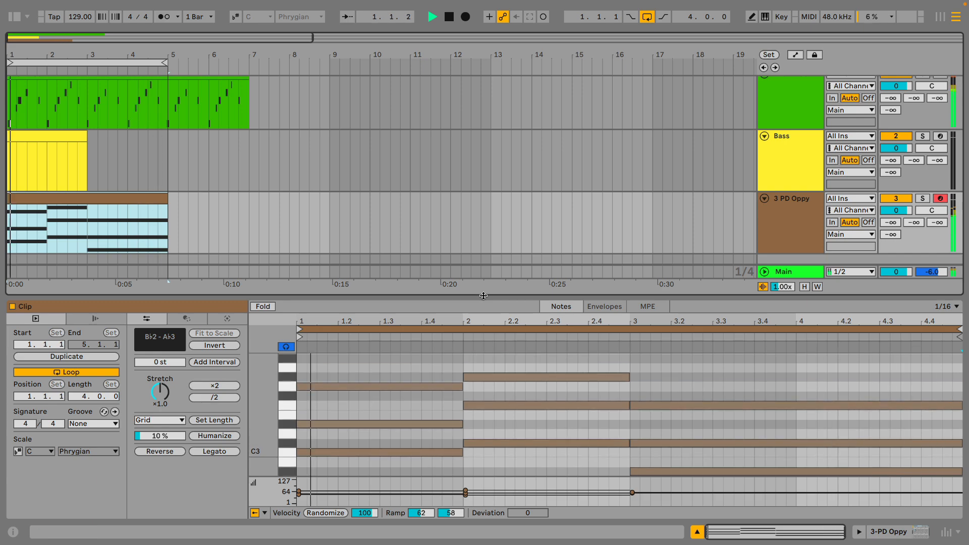
drag(485, 297, 485, 290)
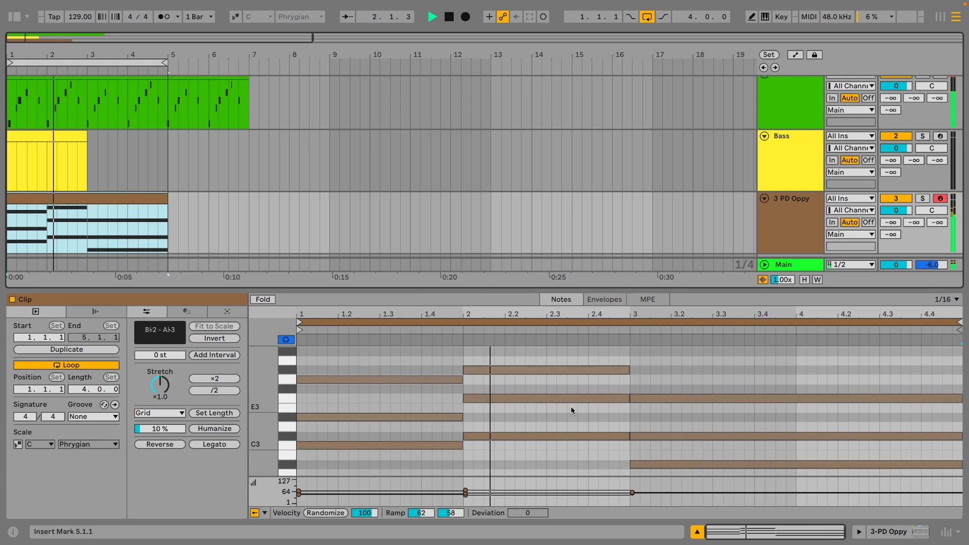